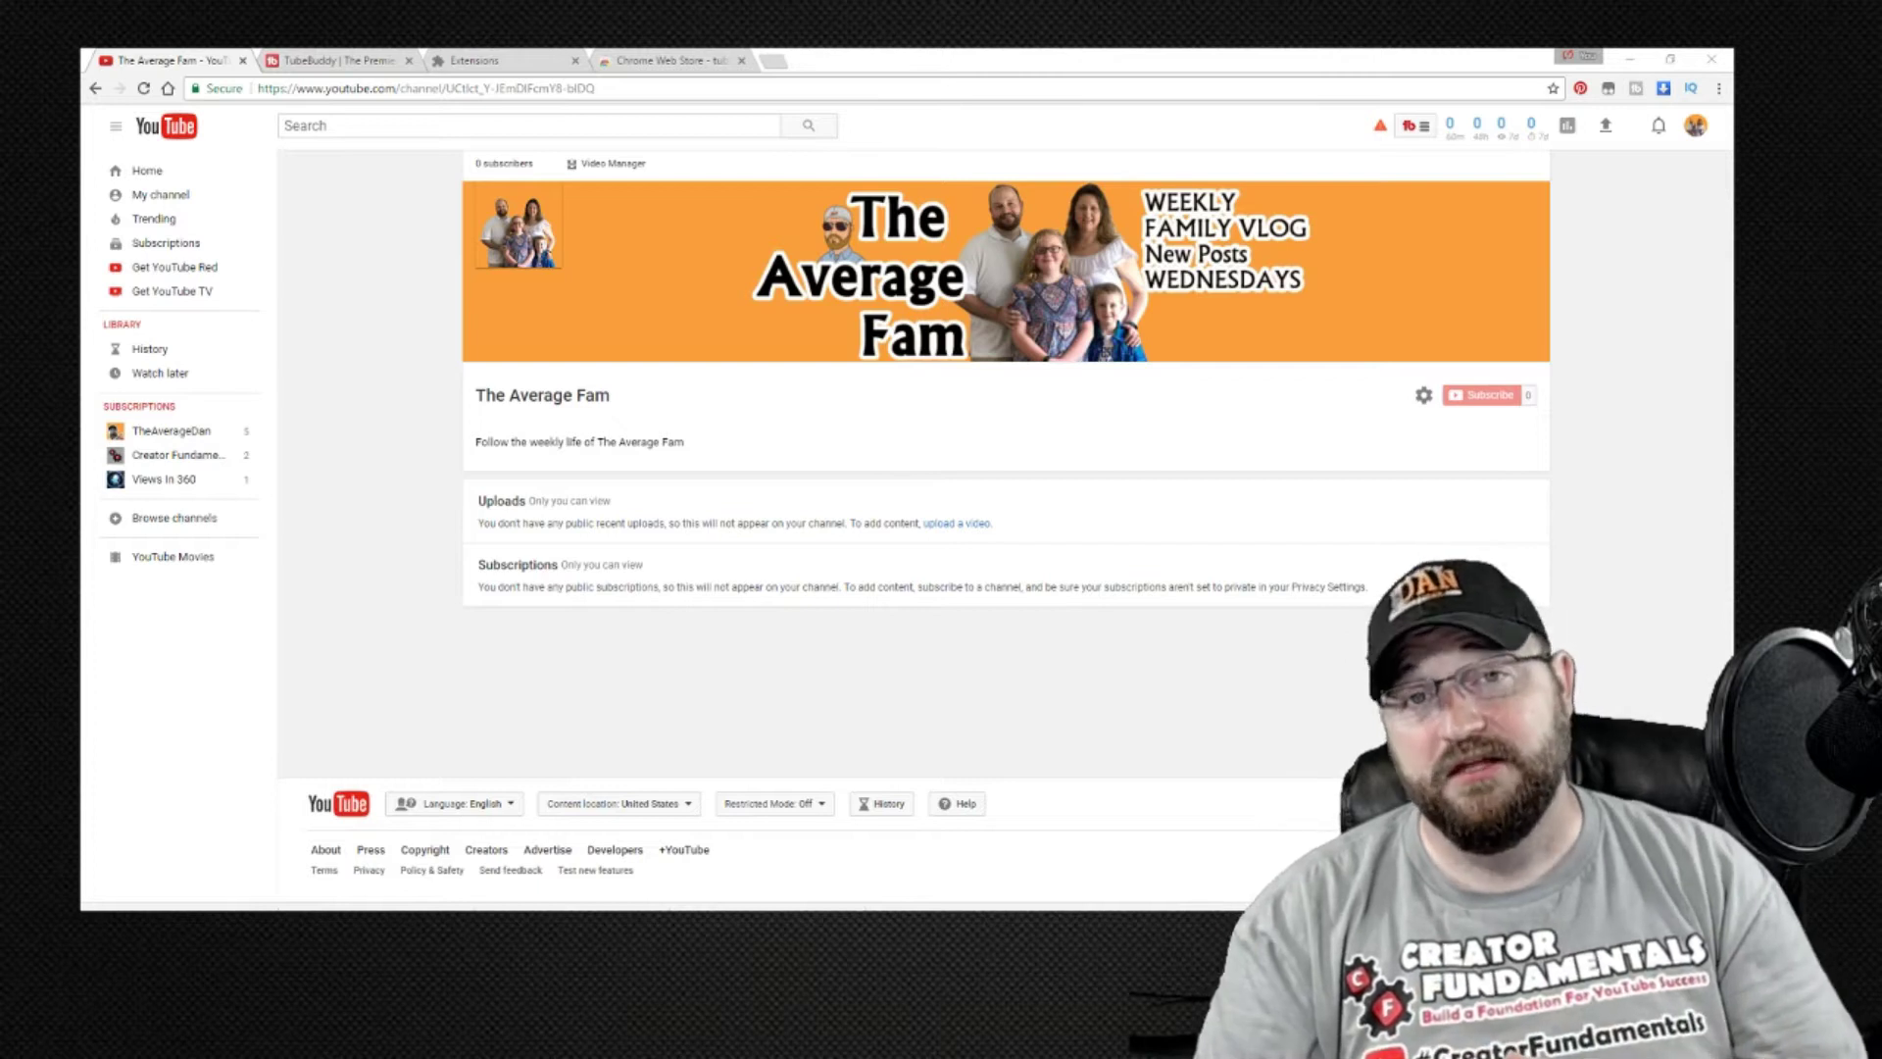
Move The Average Fam channel tab to the end of the tab row.
key("ctrl+shift+Page_Down")
key("ctrl+shift+Page_Down")
key("ctrl+shift+Page_Down")
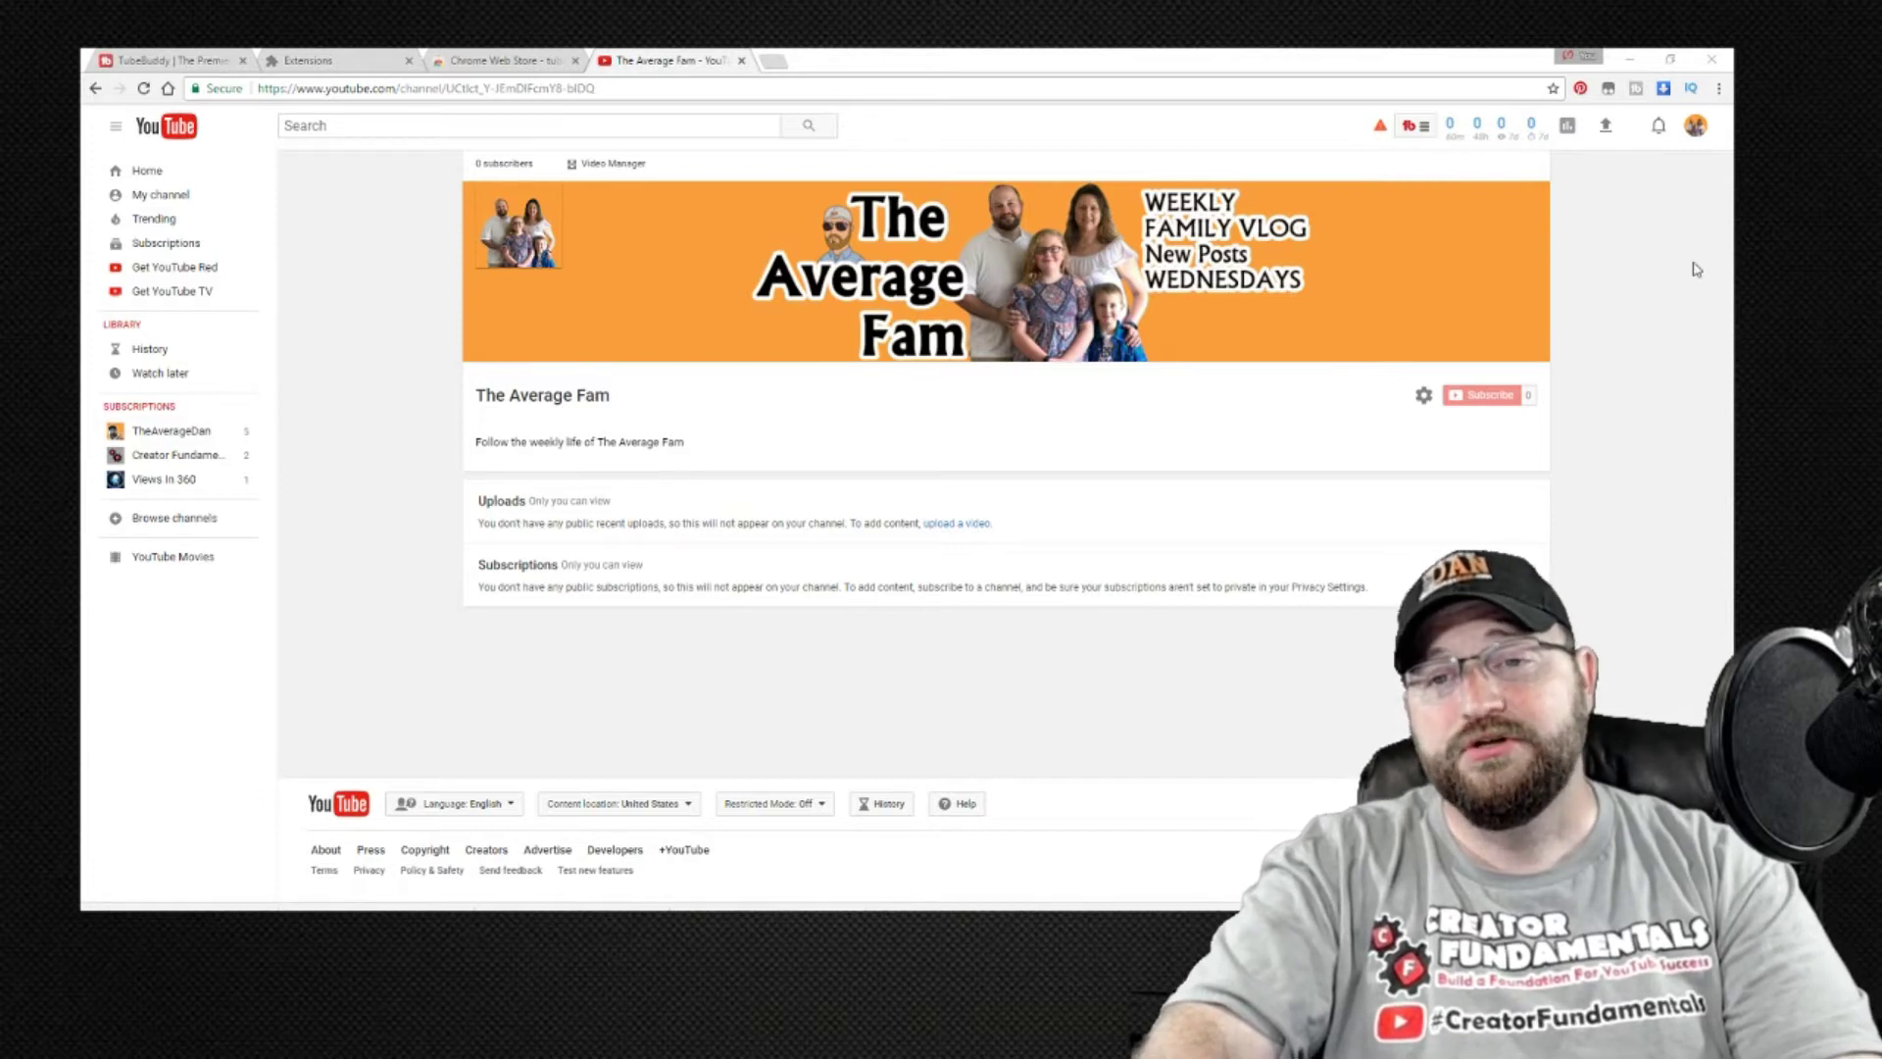
View Chrome's installed extensions, then go to the Chrome Web Store for more extensions.
left_click(1719, 89)
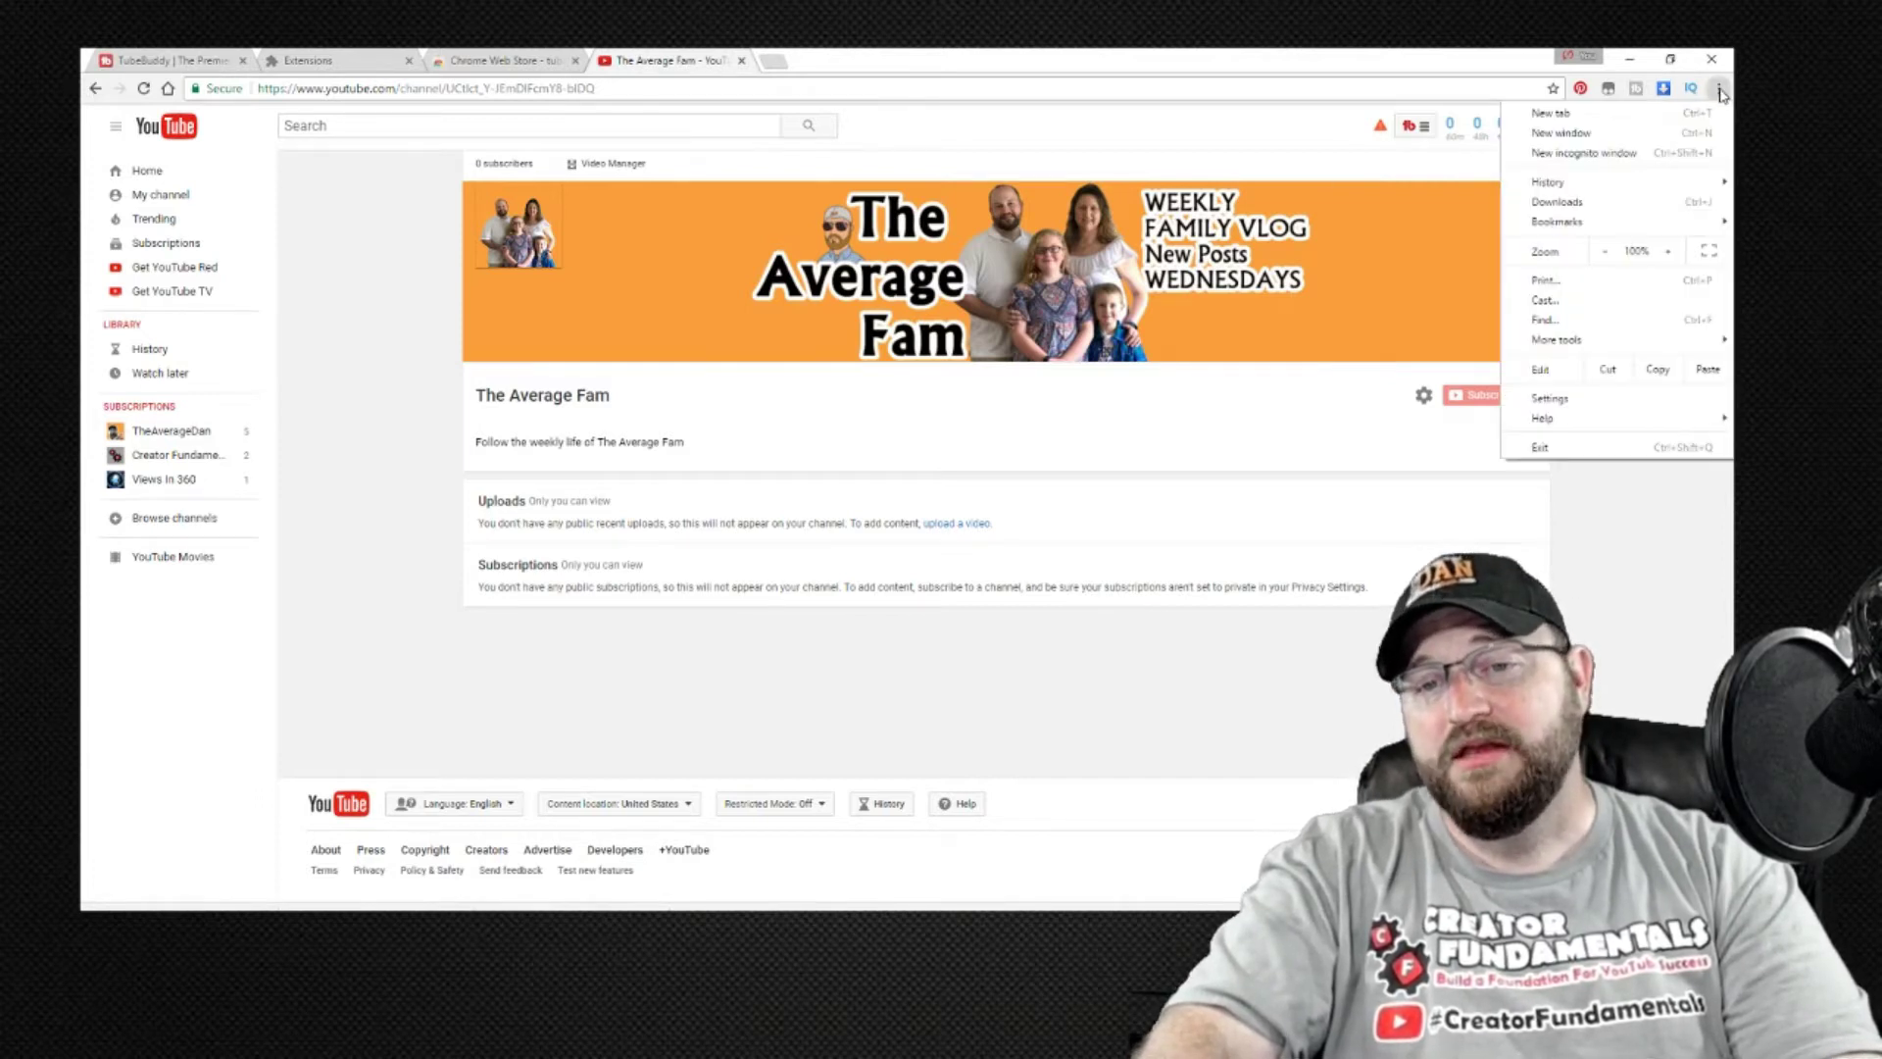
mouse_move(1593, 341)
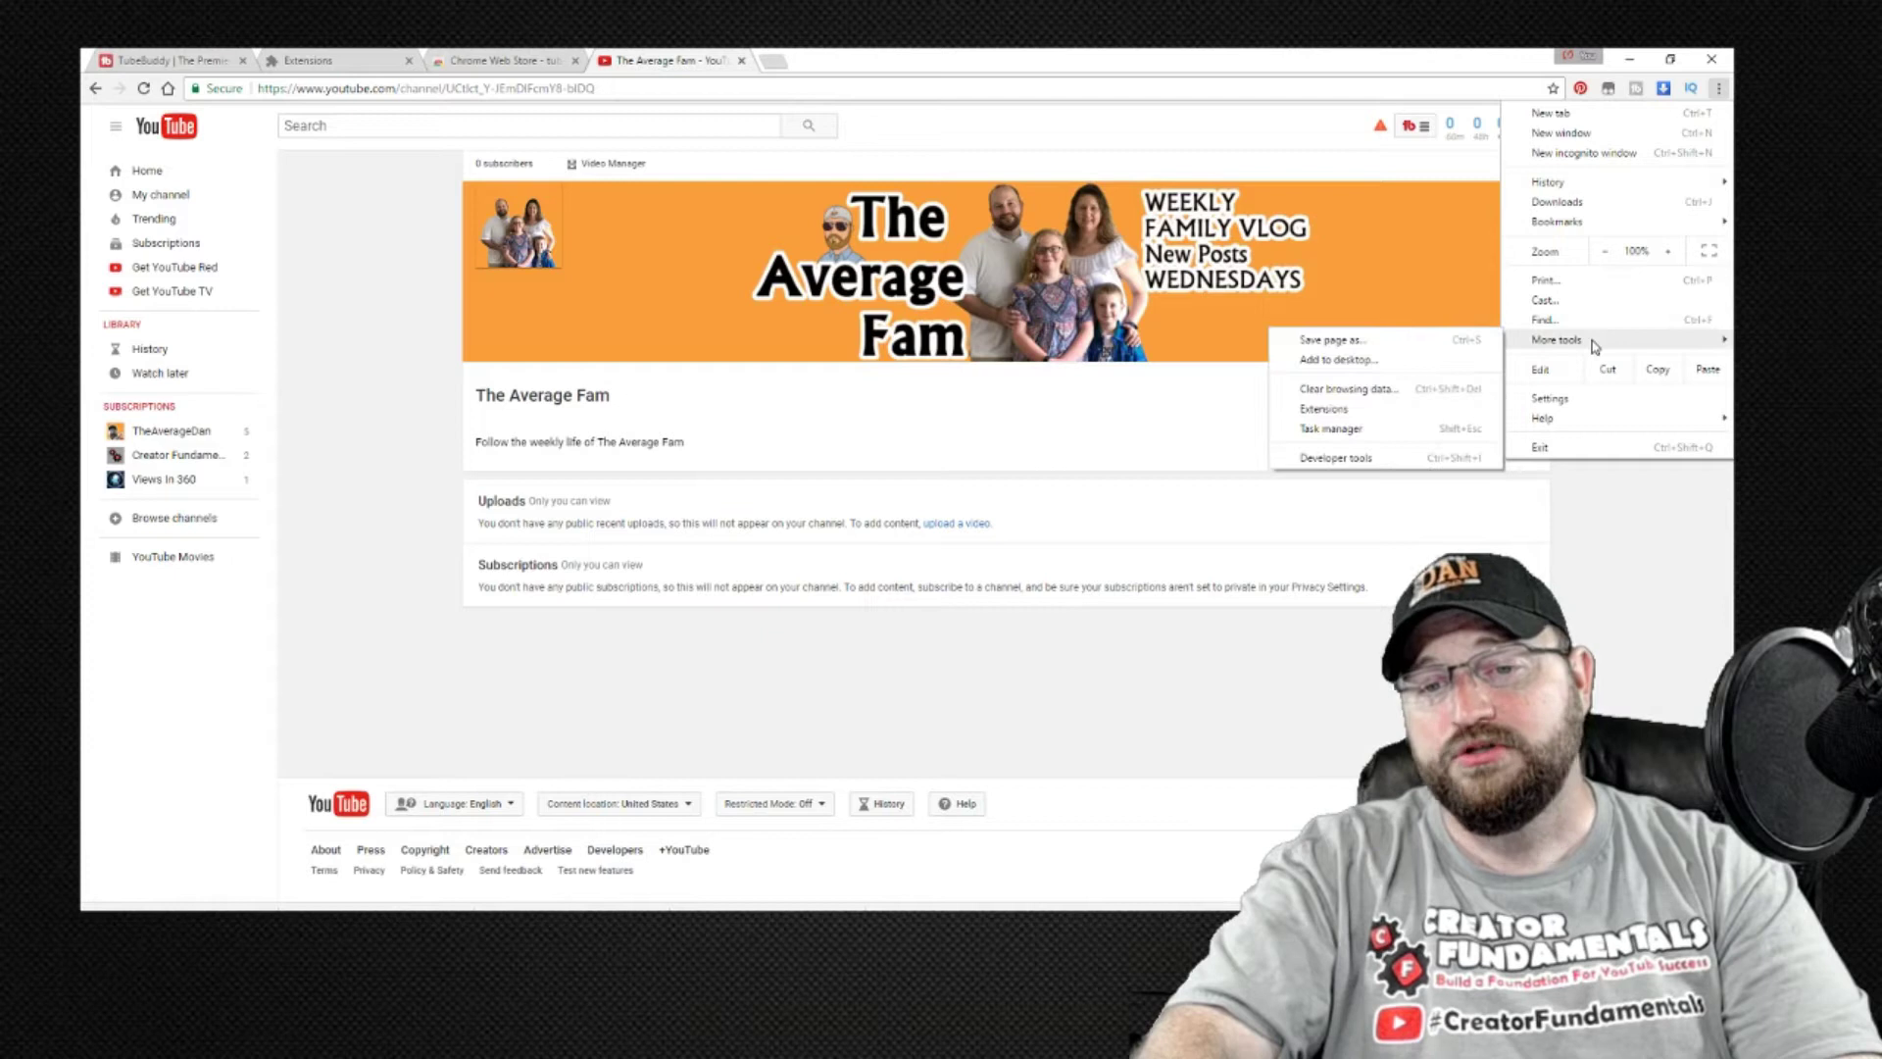
left_click(1346, 412)
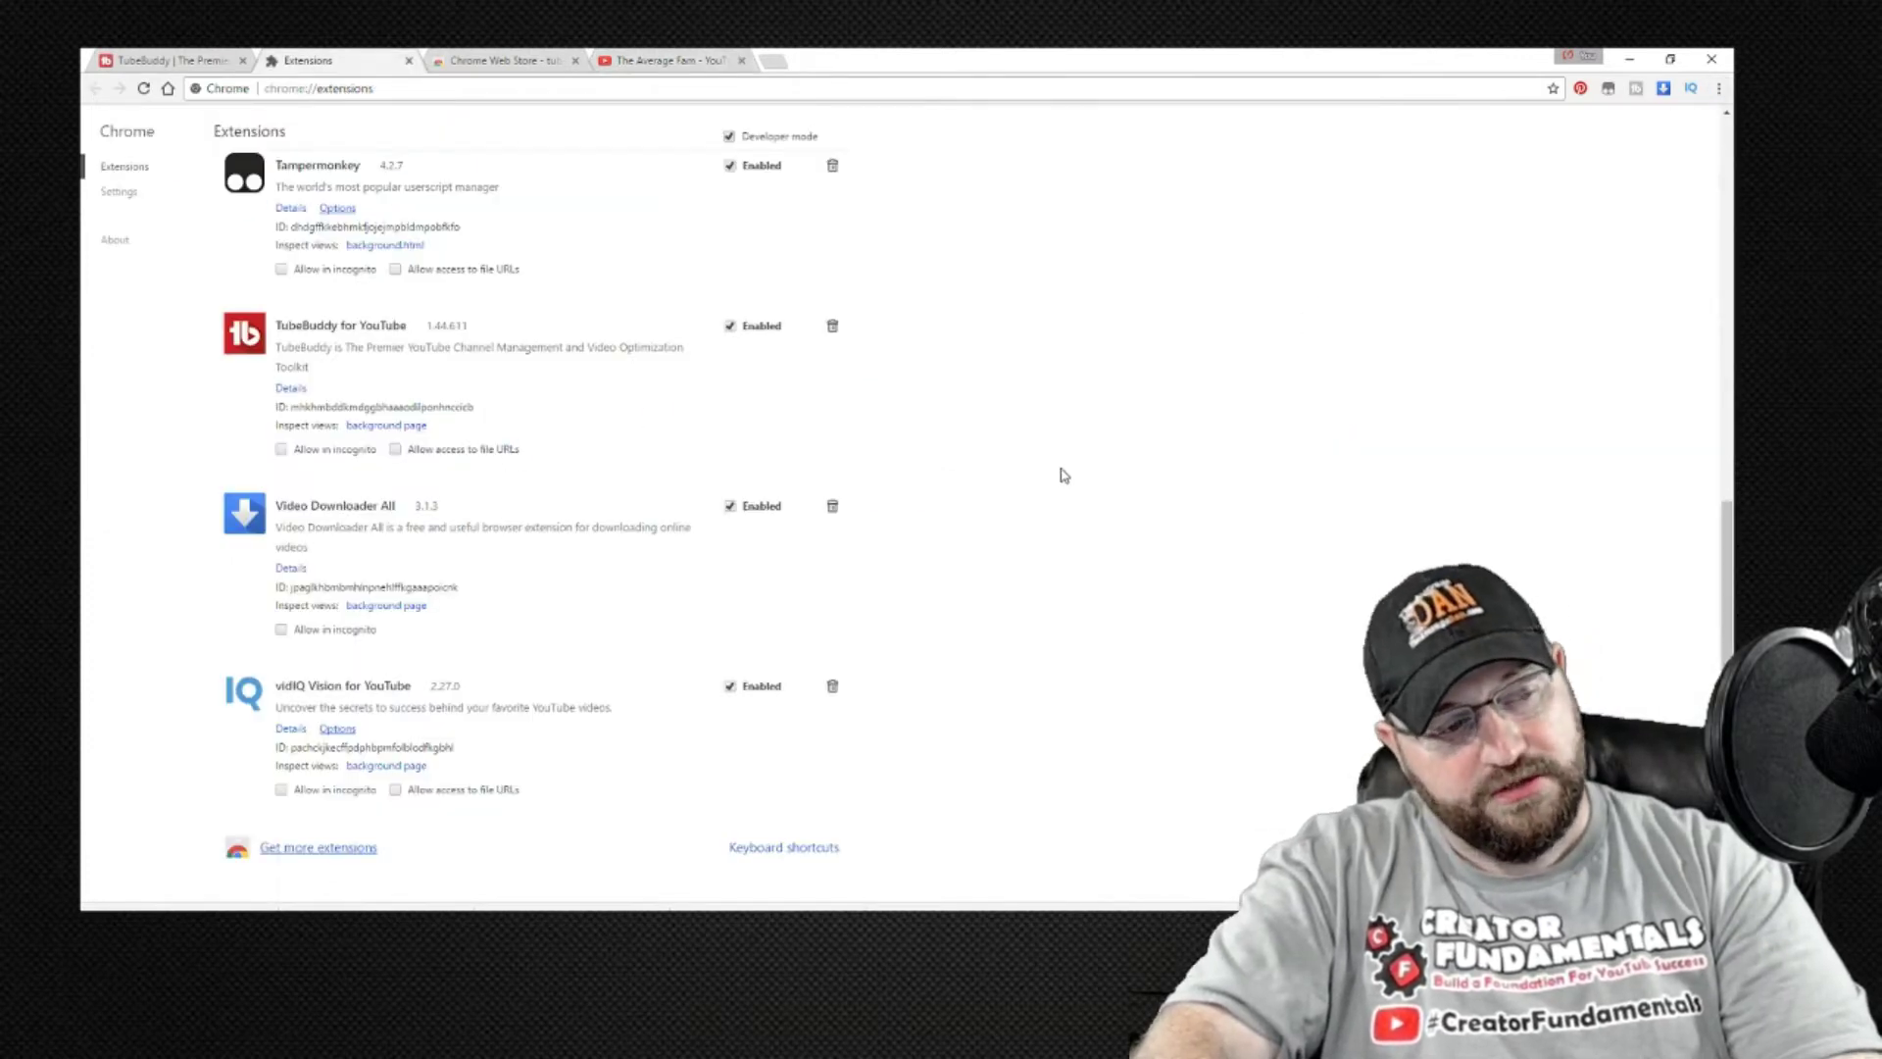
left_click(369, 853)
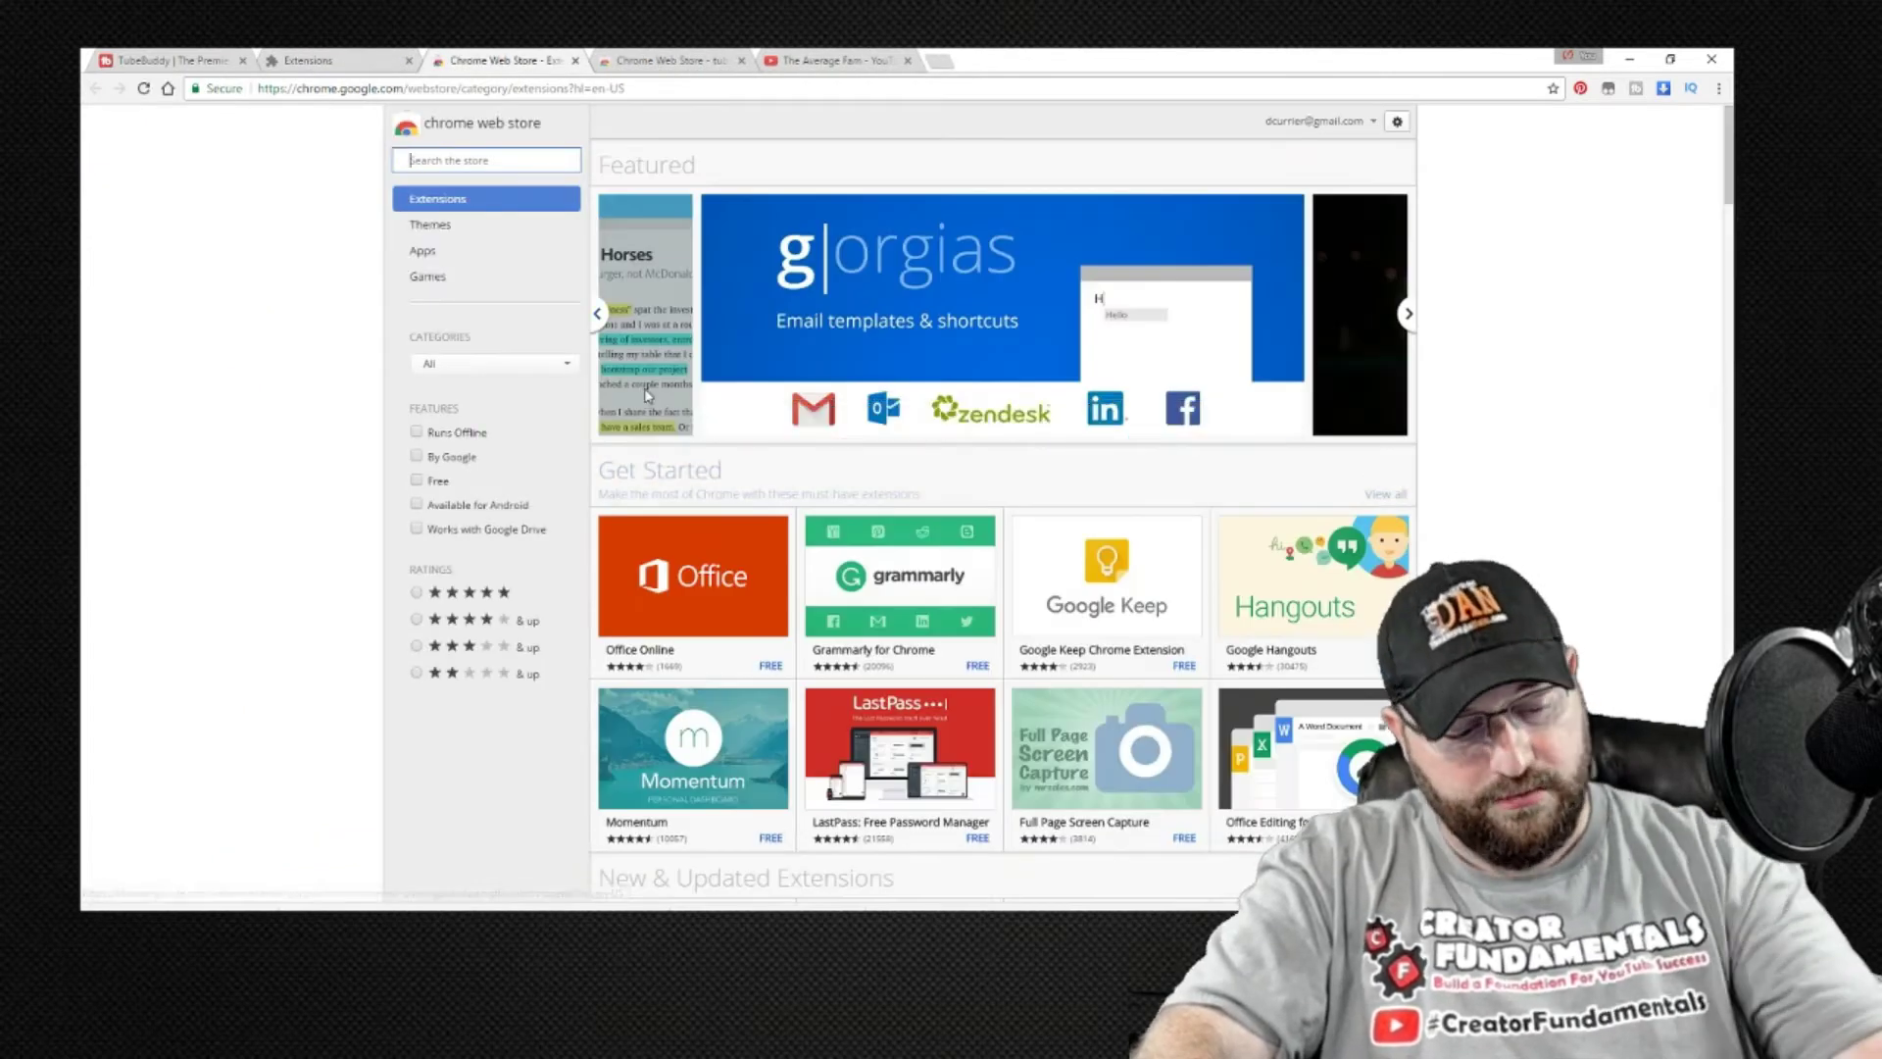
Find the TubeBuddy for YouTube listing in the Web Store, then return to the channel tab.
type("tubebu")
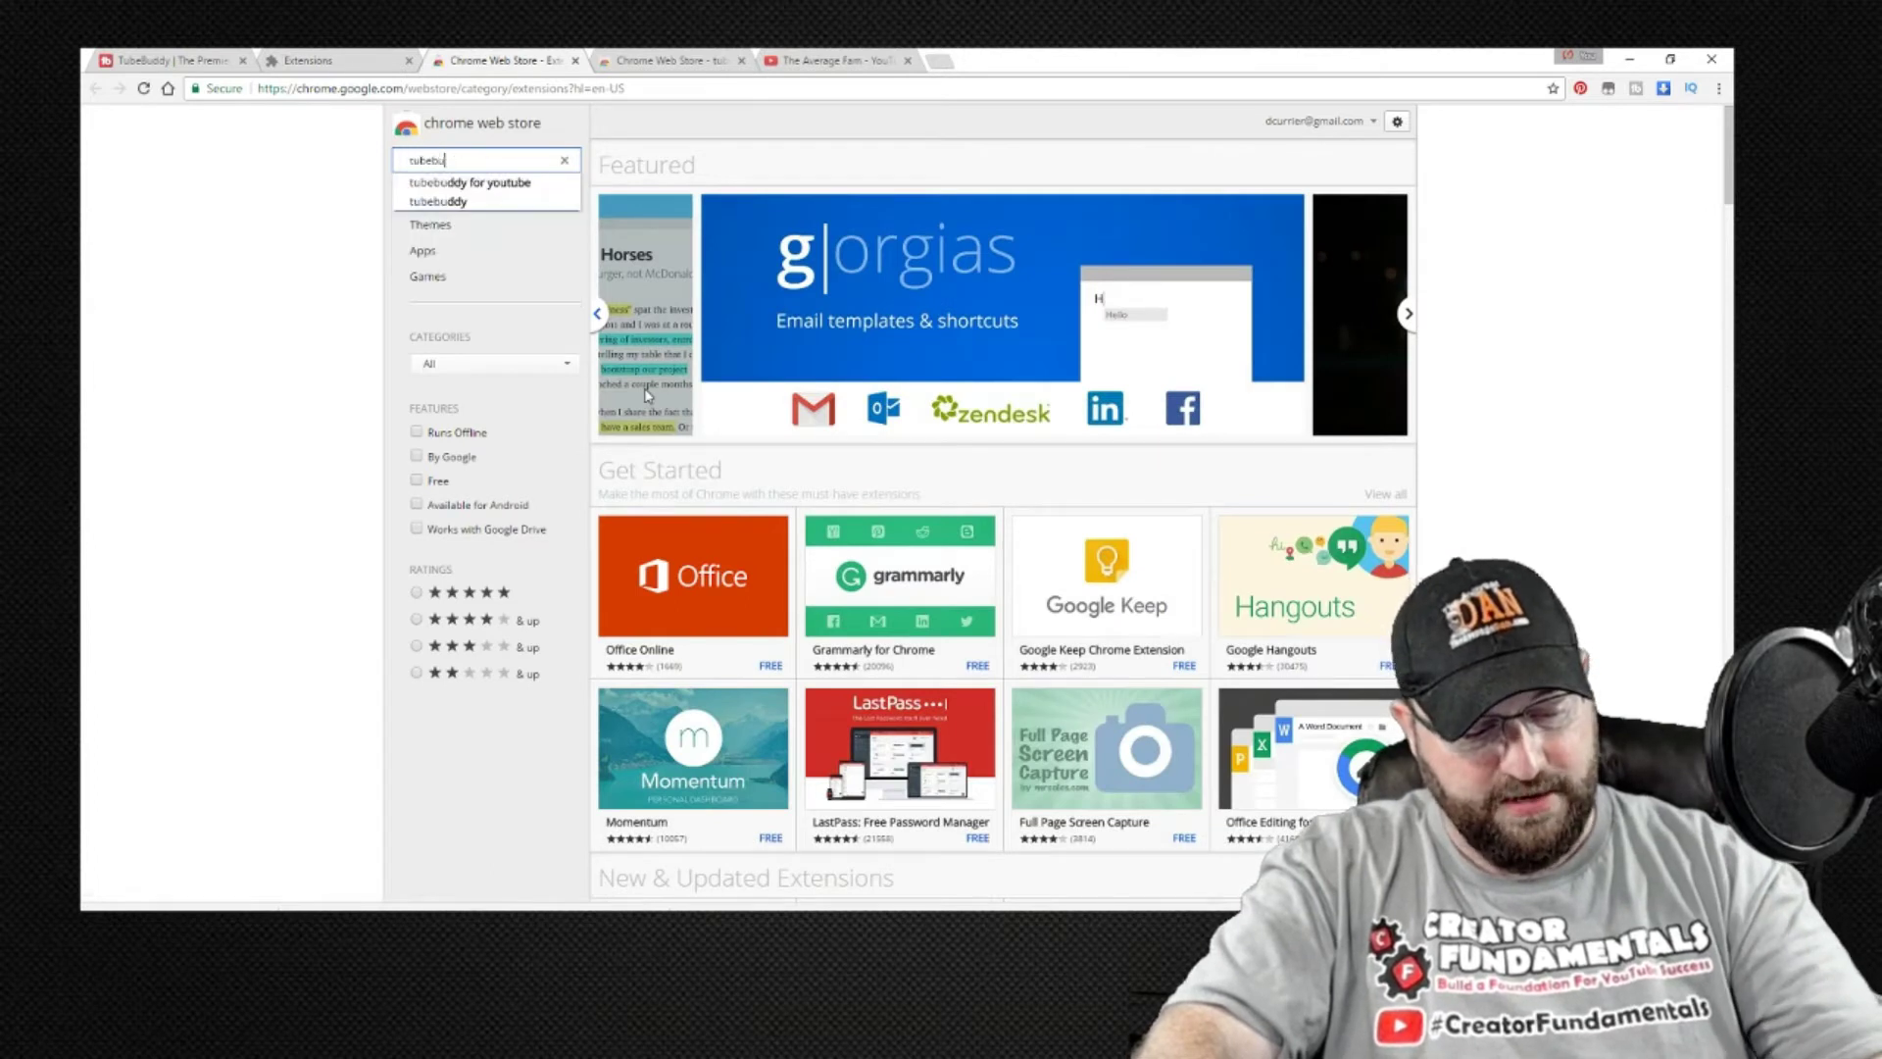
type("ddy")
key("Return")
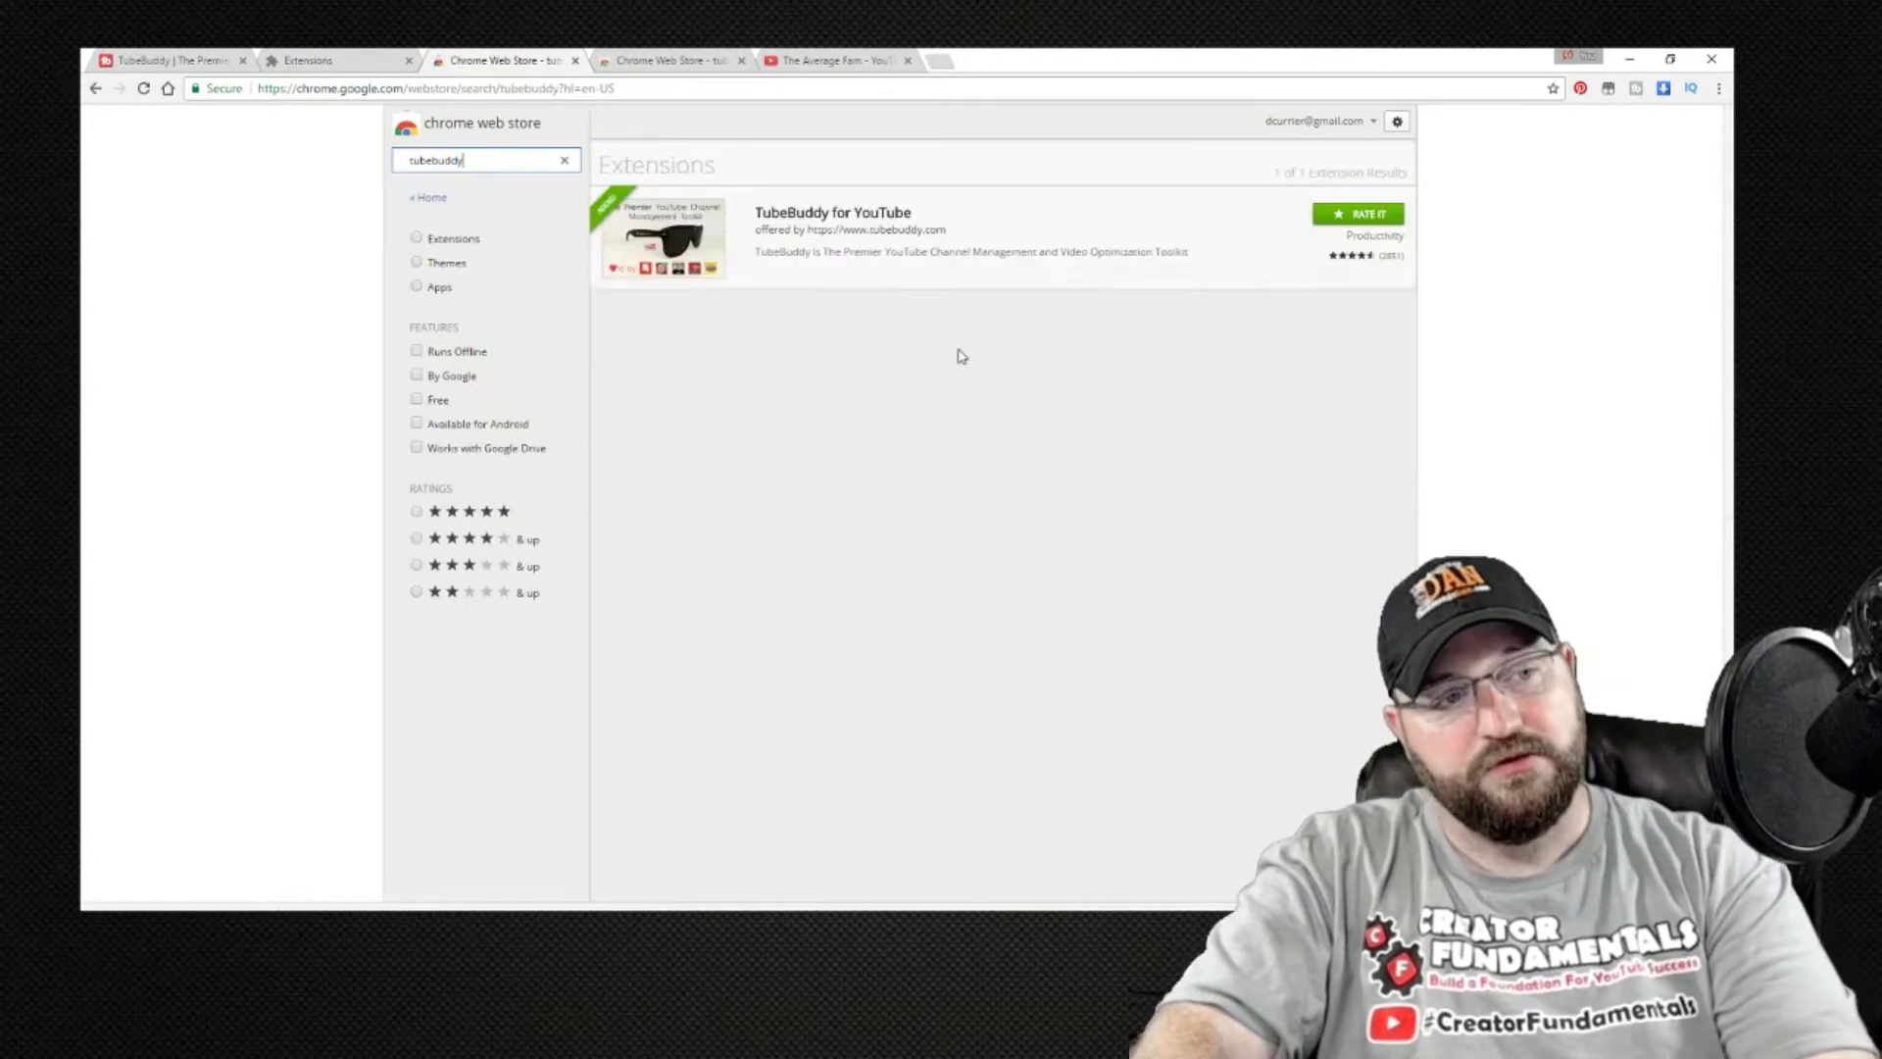
left_click(1100, 231)
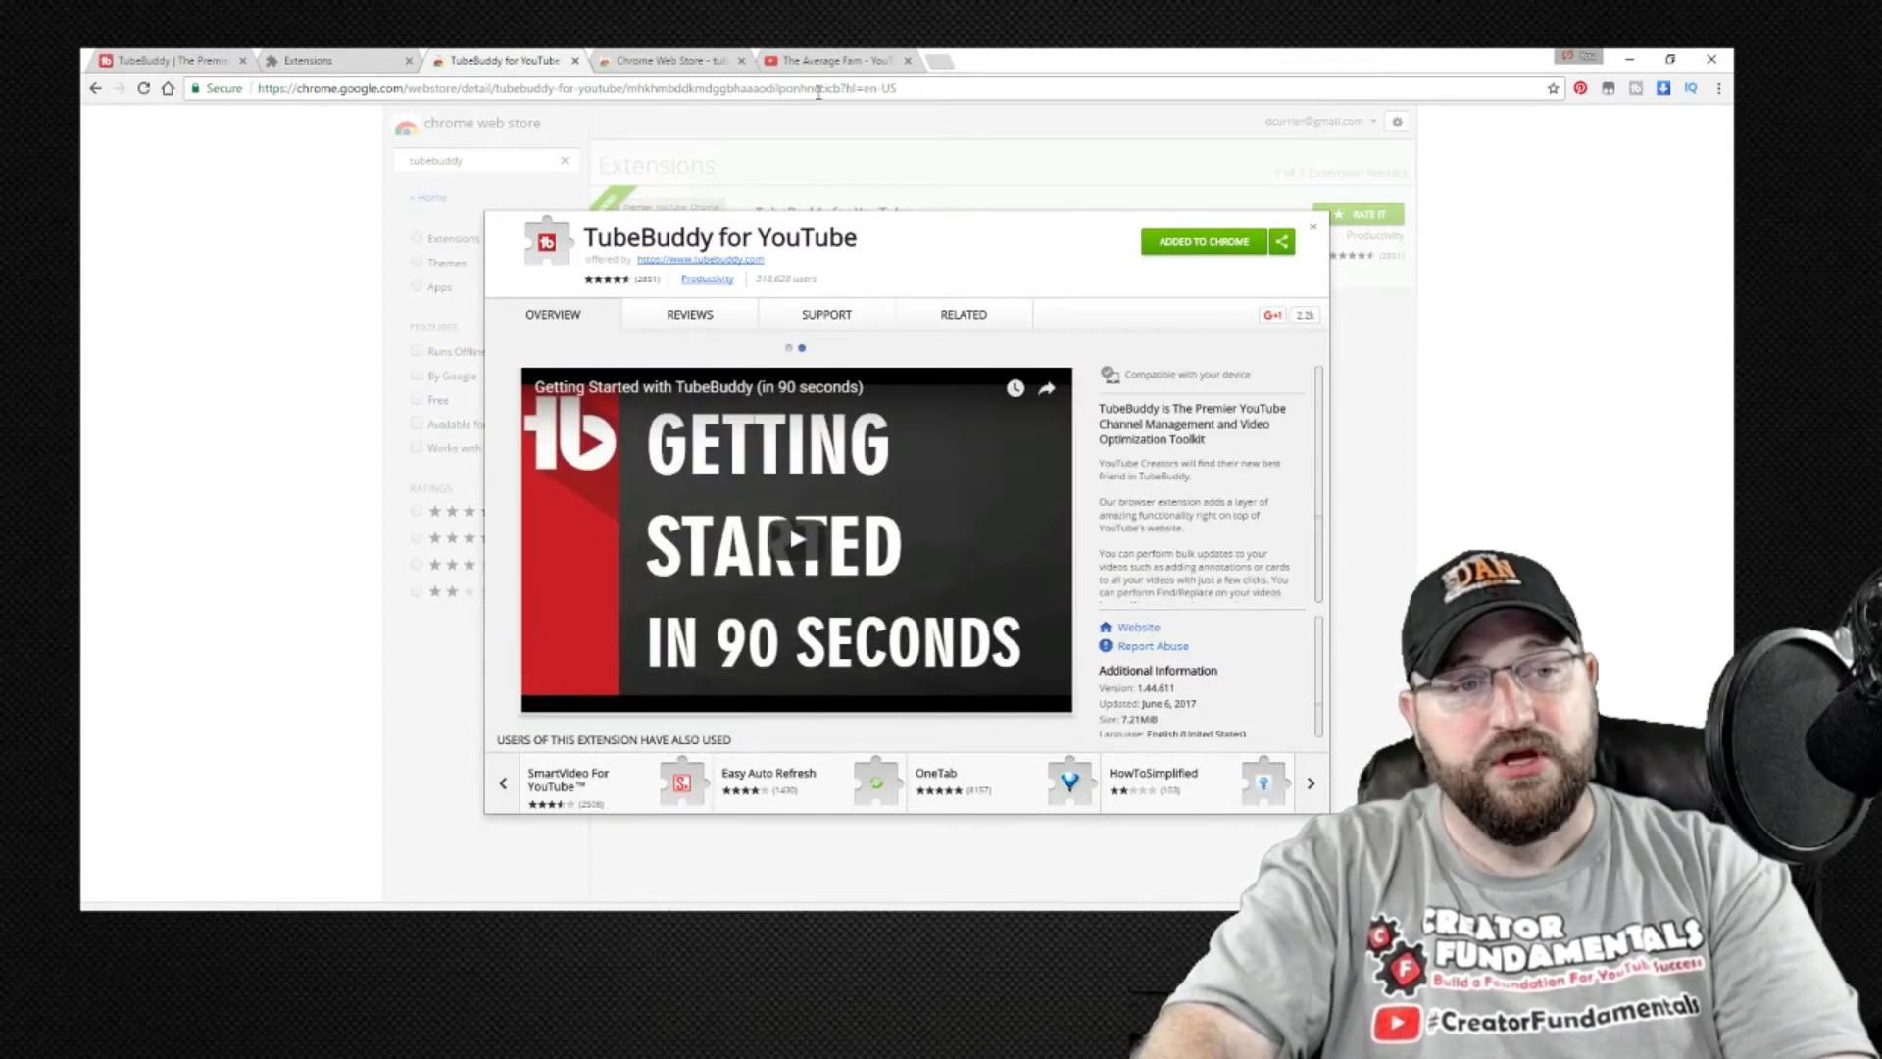
left_click(841, 63)
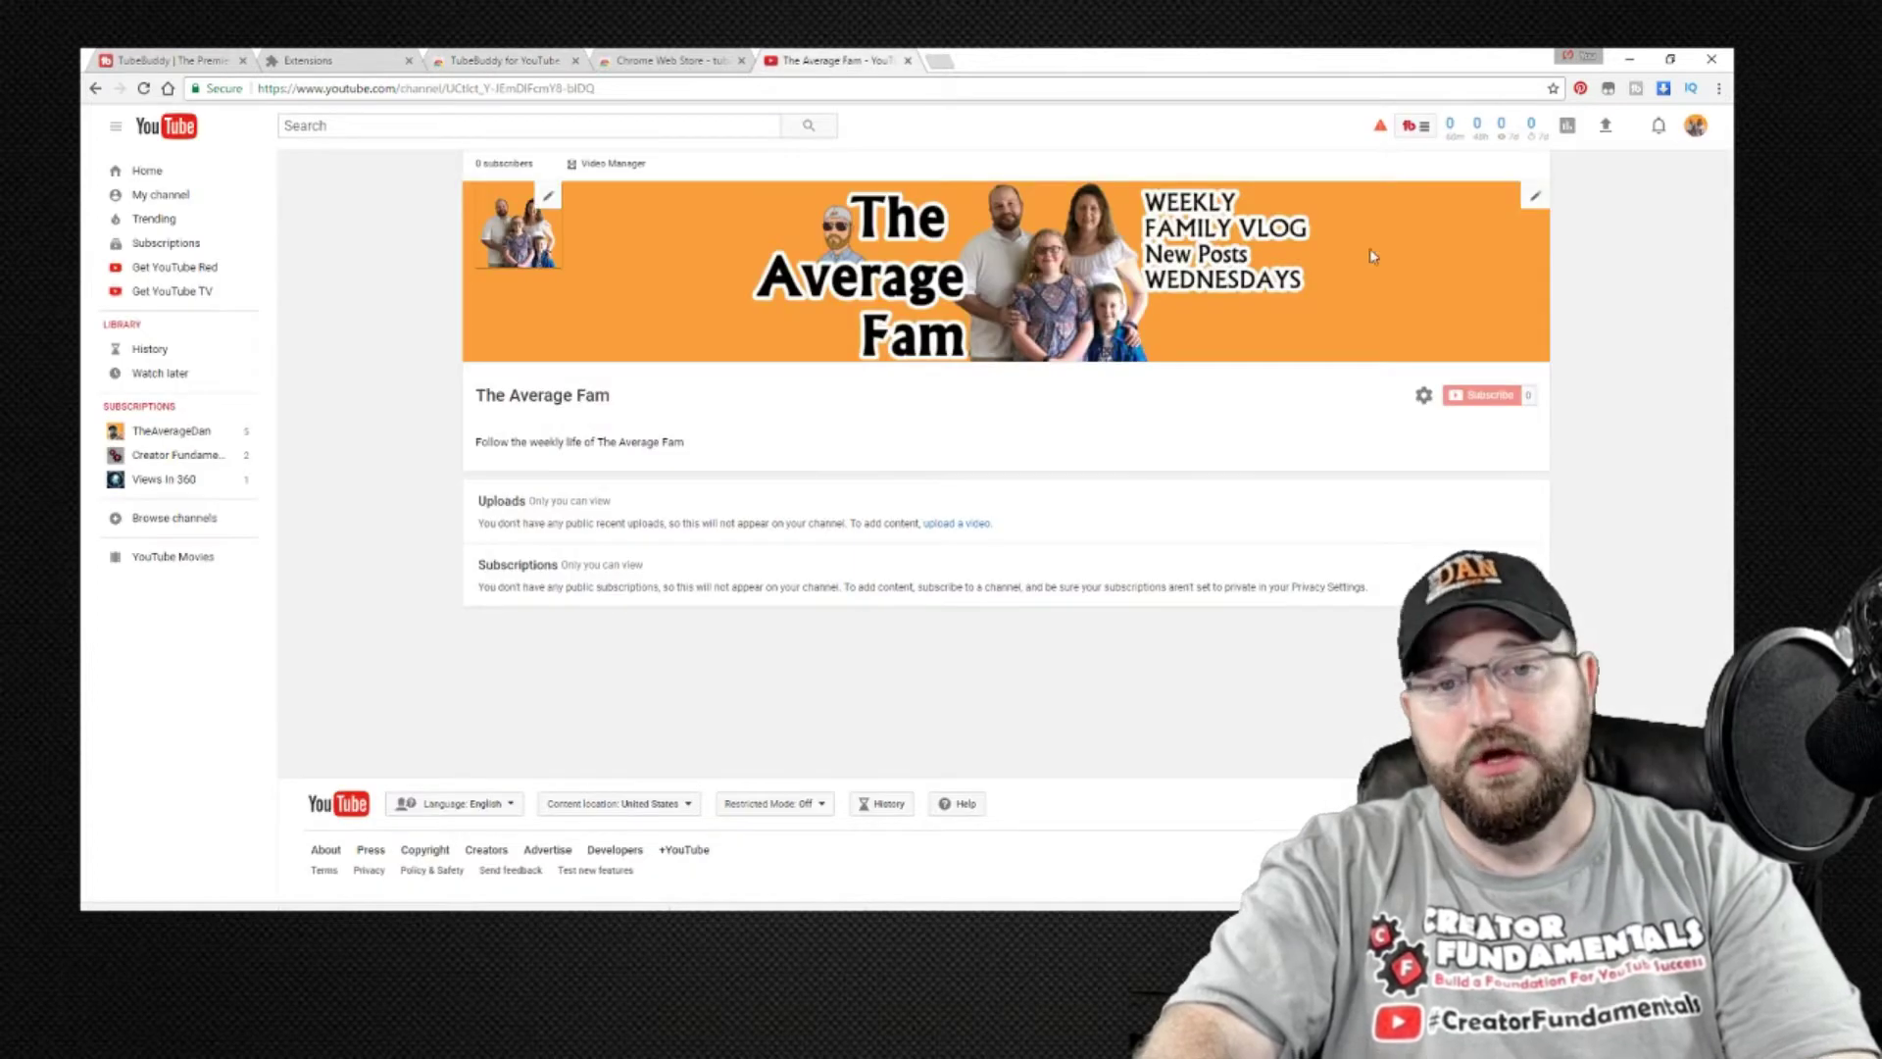
Bring up TubeBuddy's panel on The Average Fam channel, closing and reopening it once.
left_click(1427, 140)
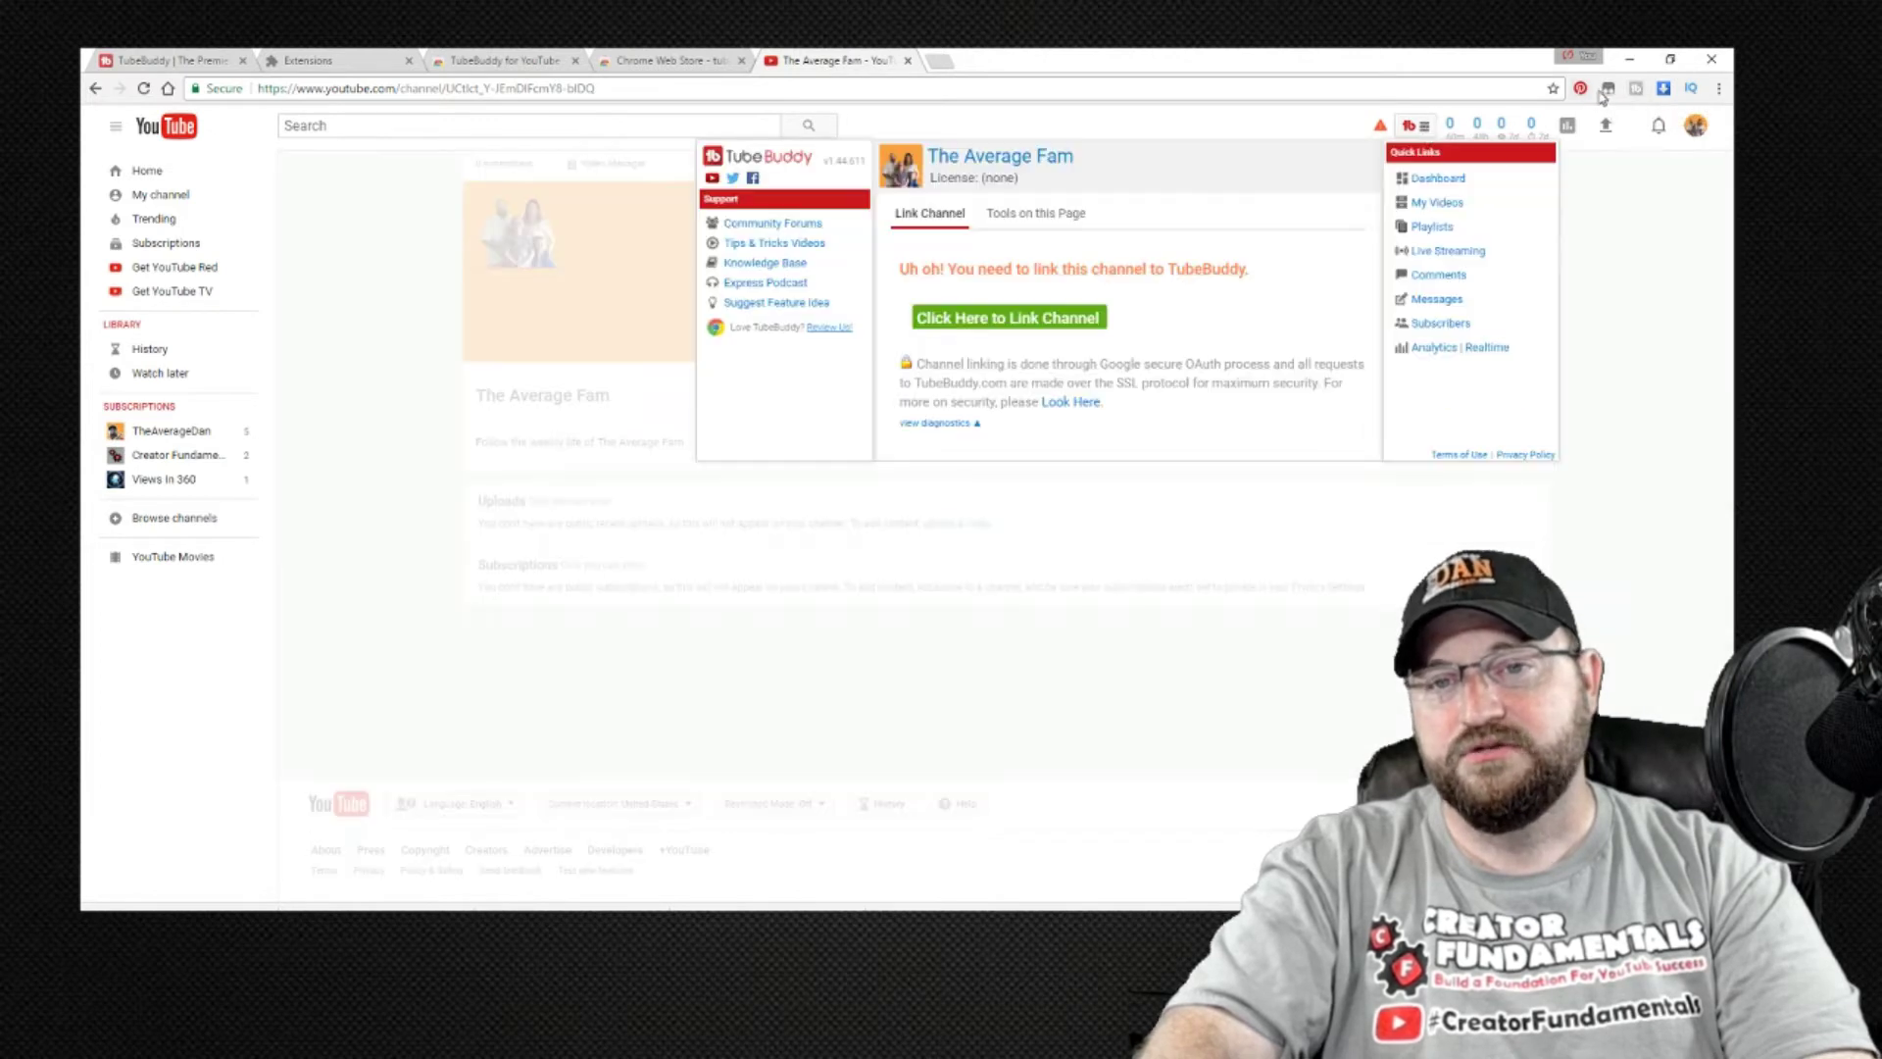
left_click(1421, 131)
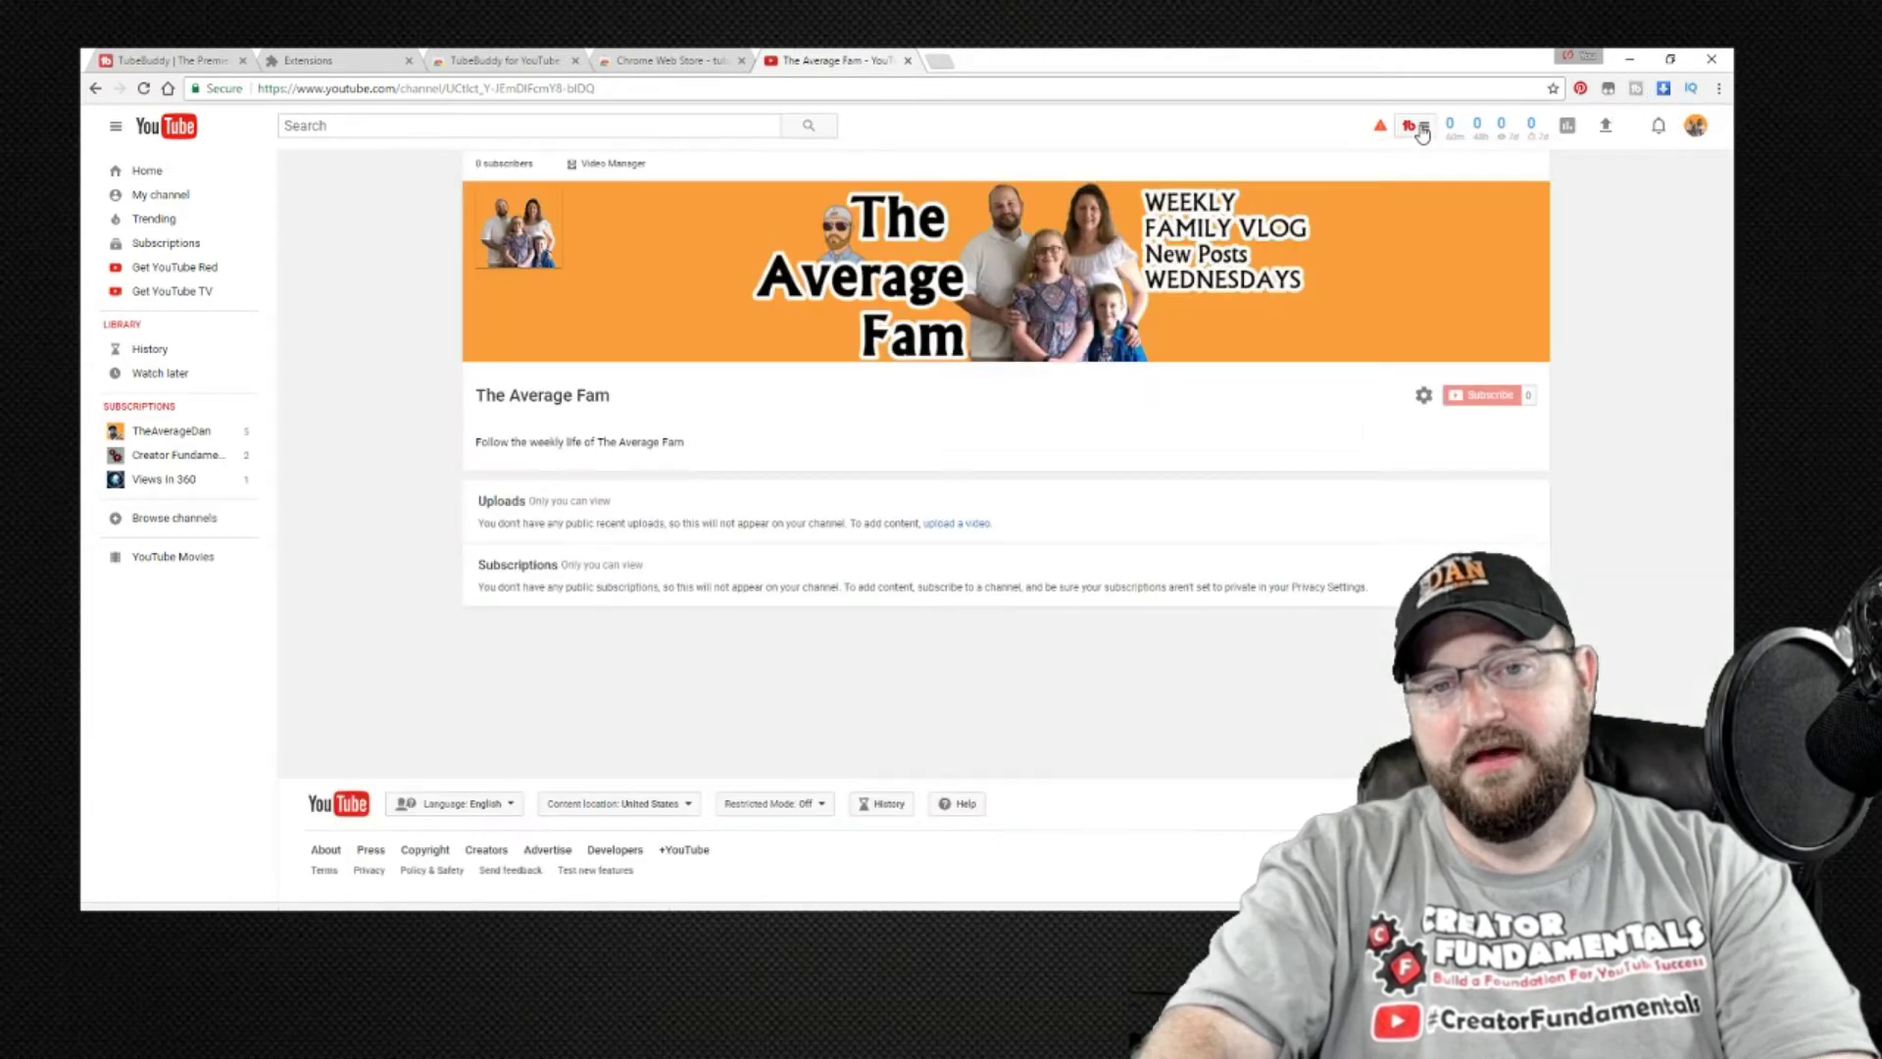
left_click(1421, 131)
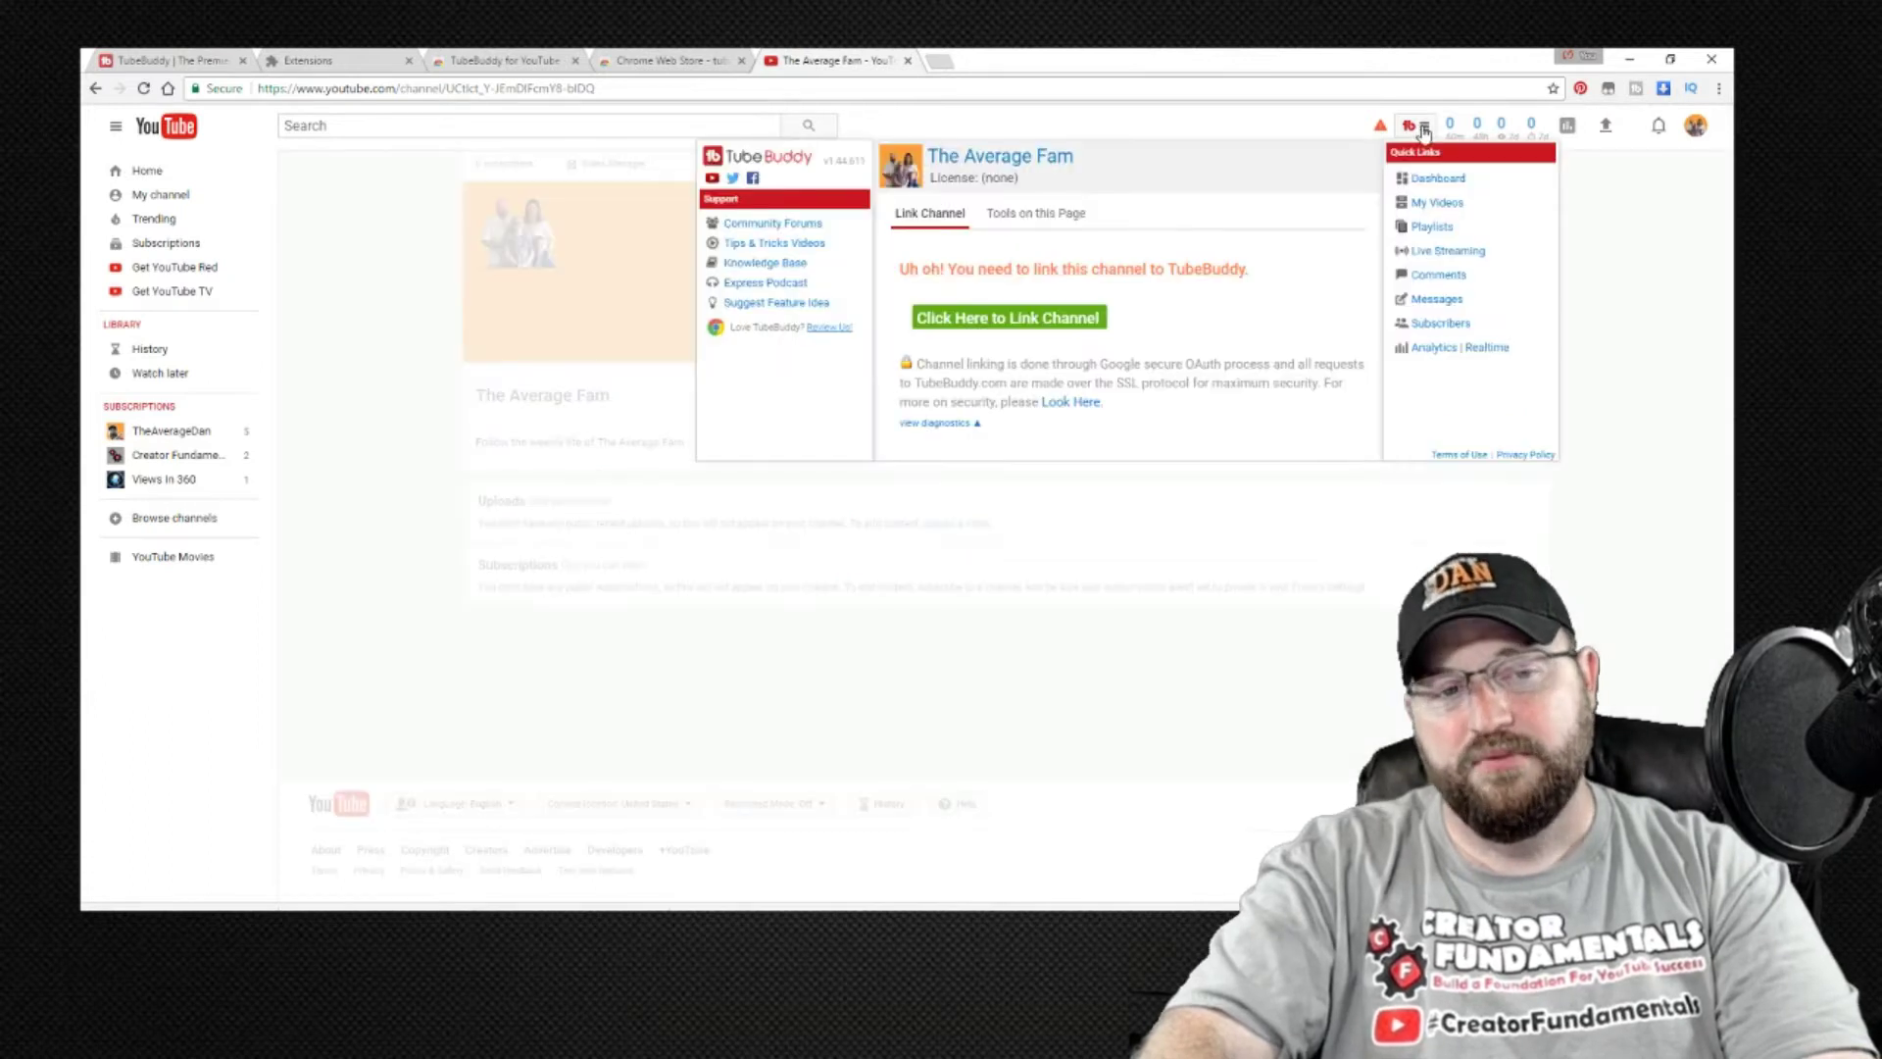
Link The Average Fam to TubeBuddy by choosing the Google account and allowing offline access.
left_click(1048, 321)
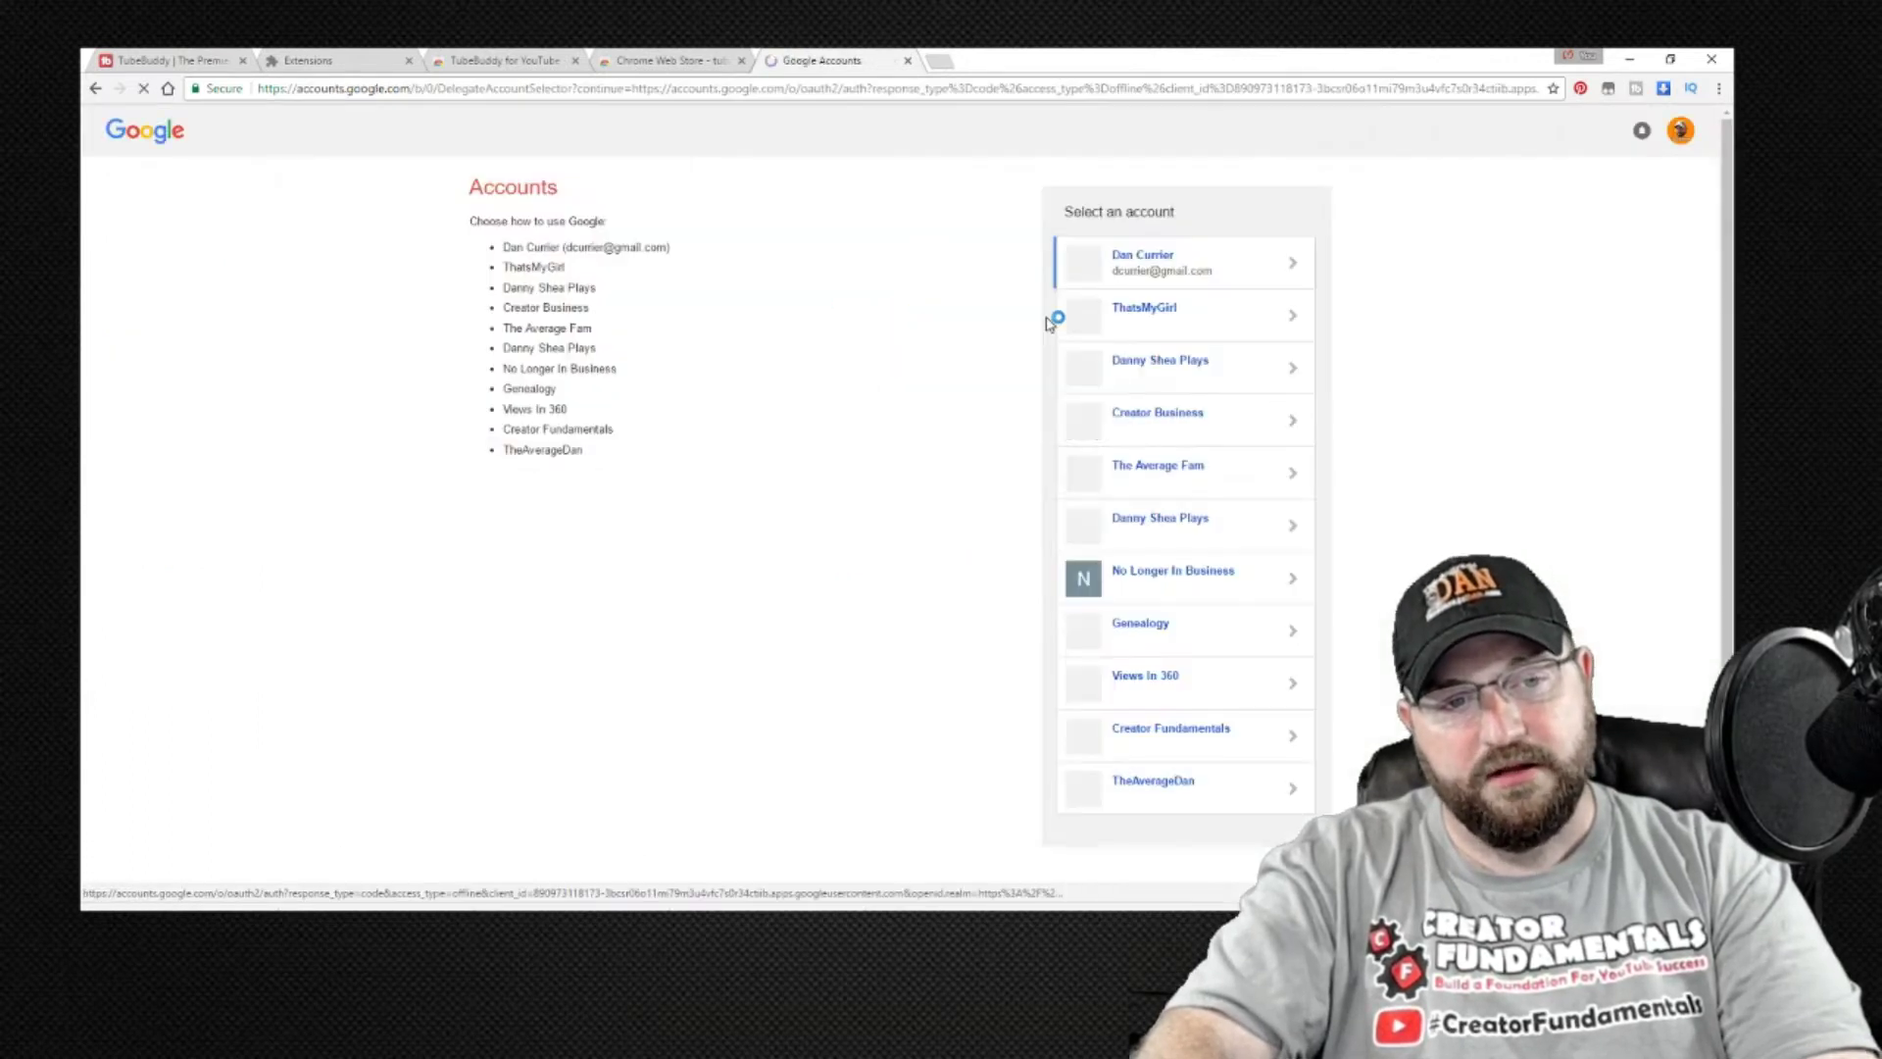
left_click(1181, 265)
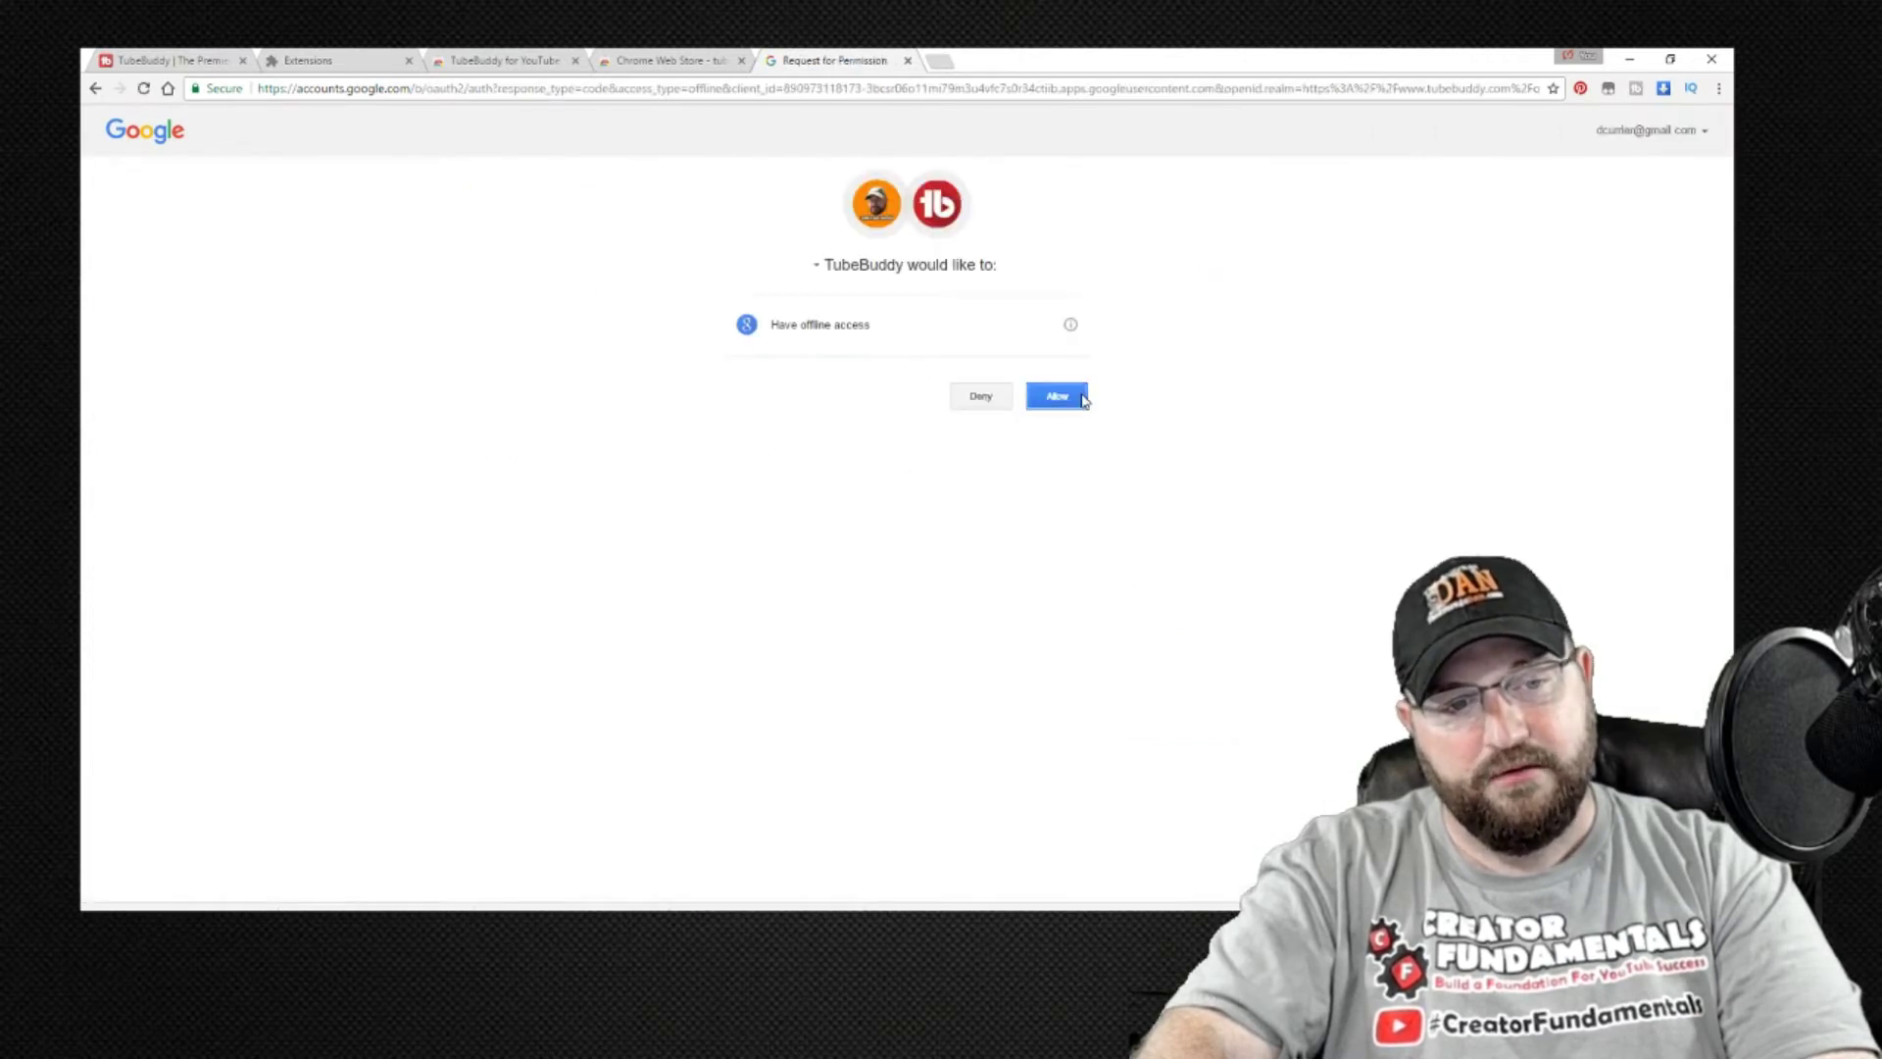
left_click(1056, 396)
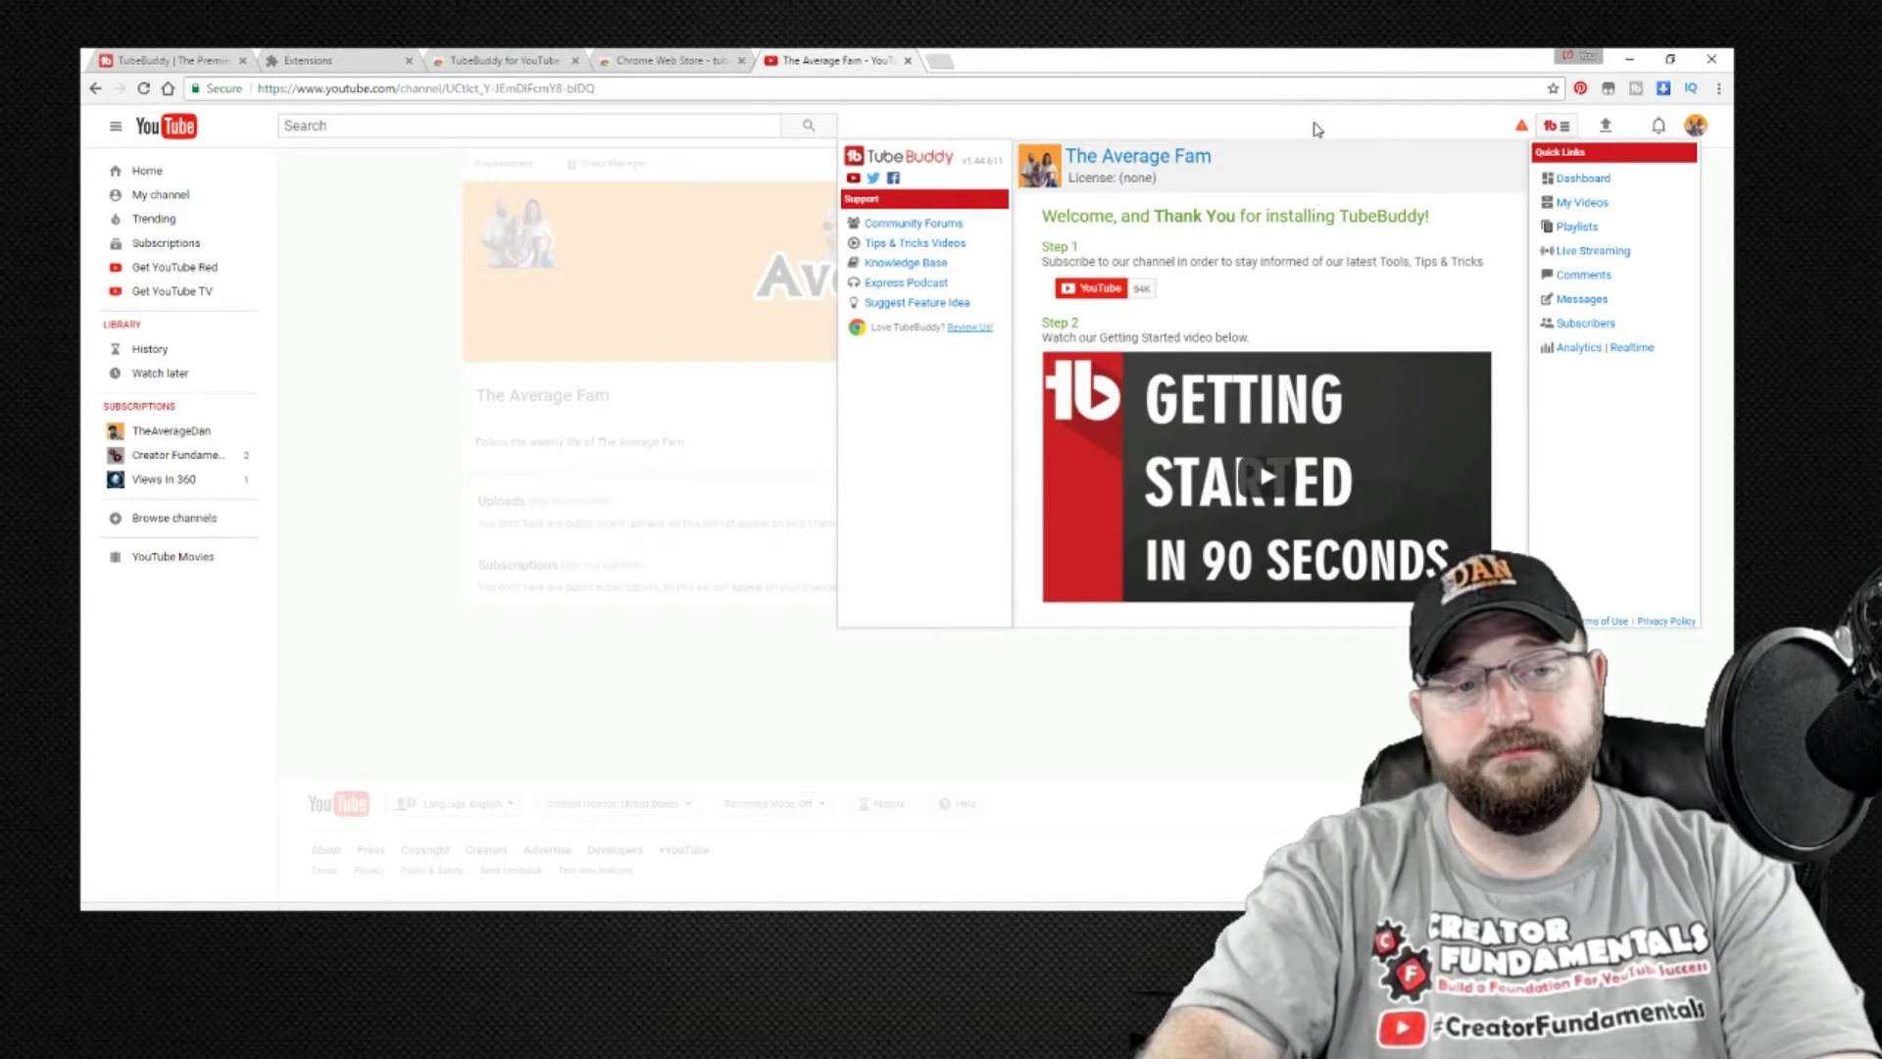
Dismiss the TubeBuddy welcome panel and switch the account to the TheAverageDan channel.
left_click(1316, 129)
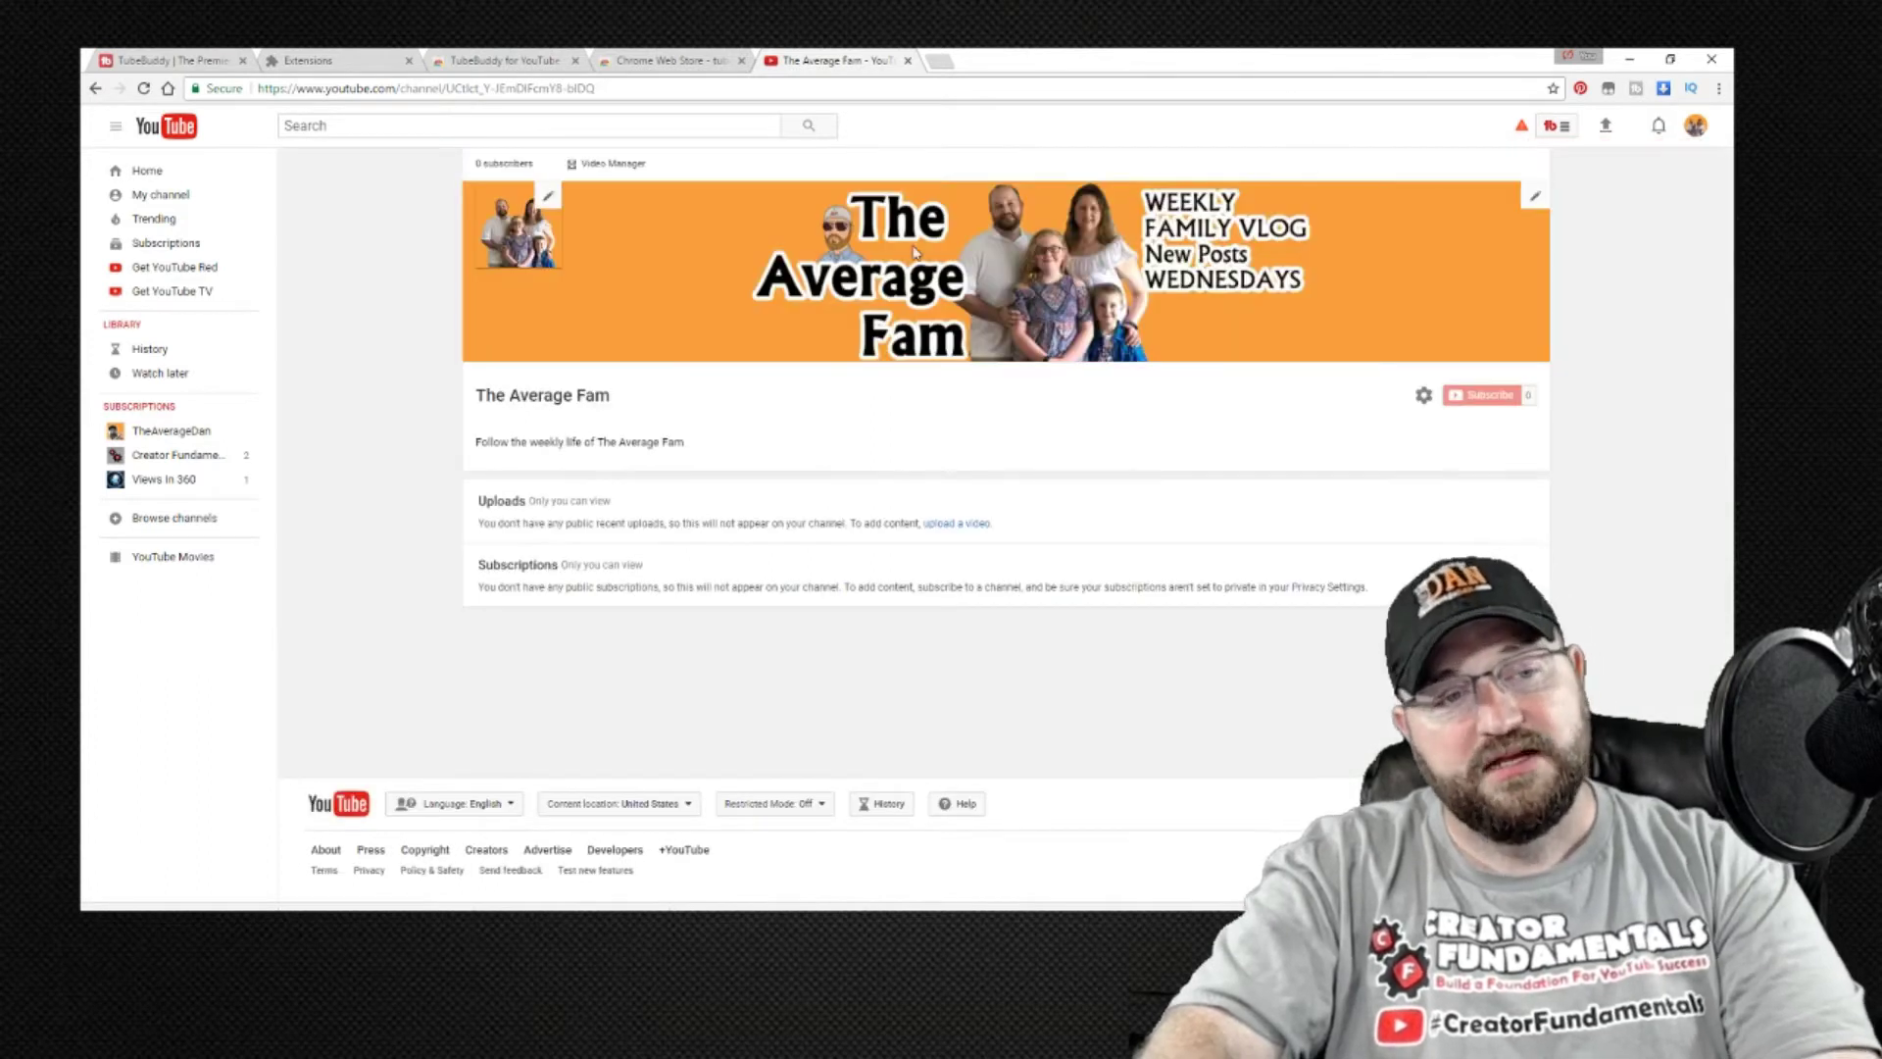
left_click(1696, 126)
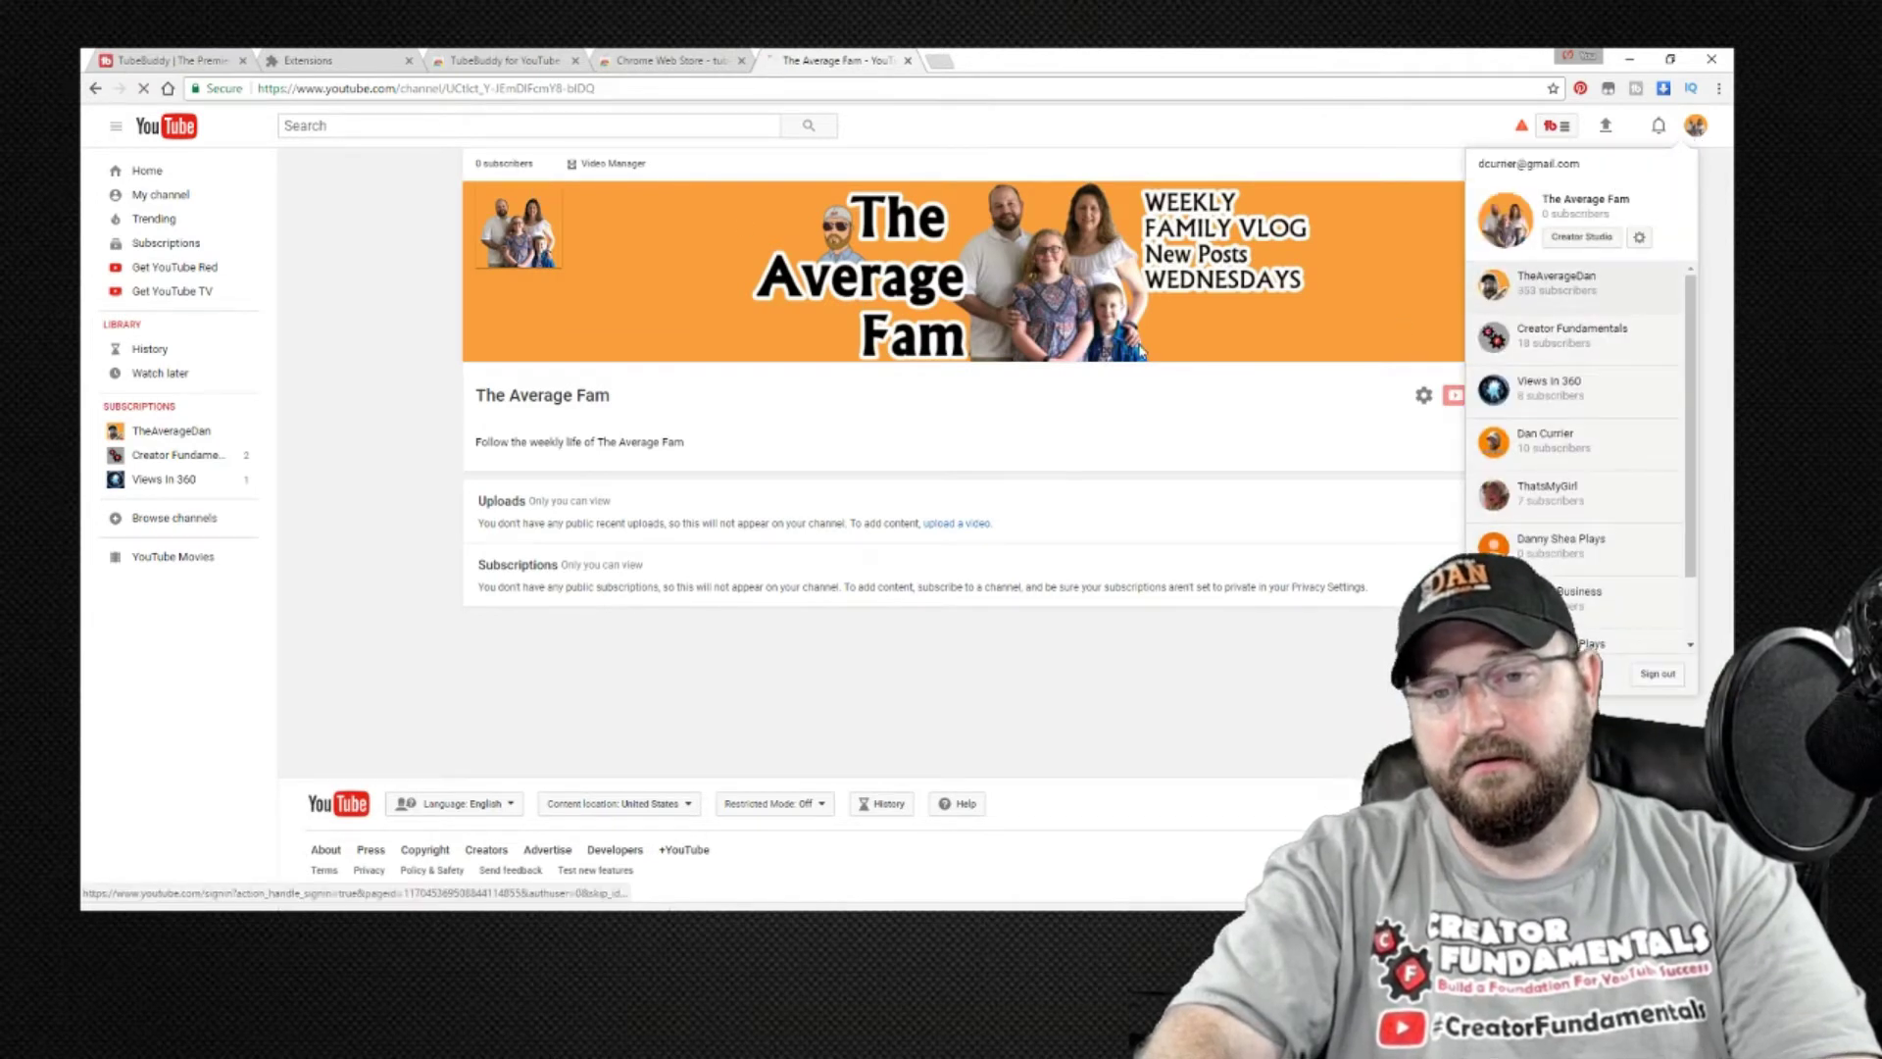
left_click(1517, 292)
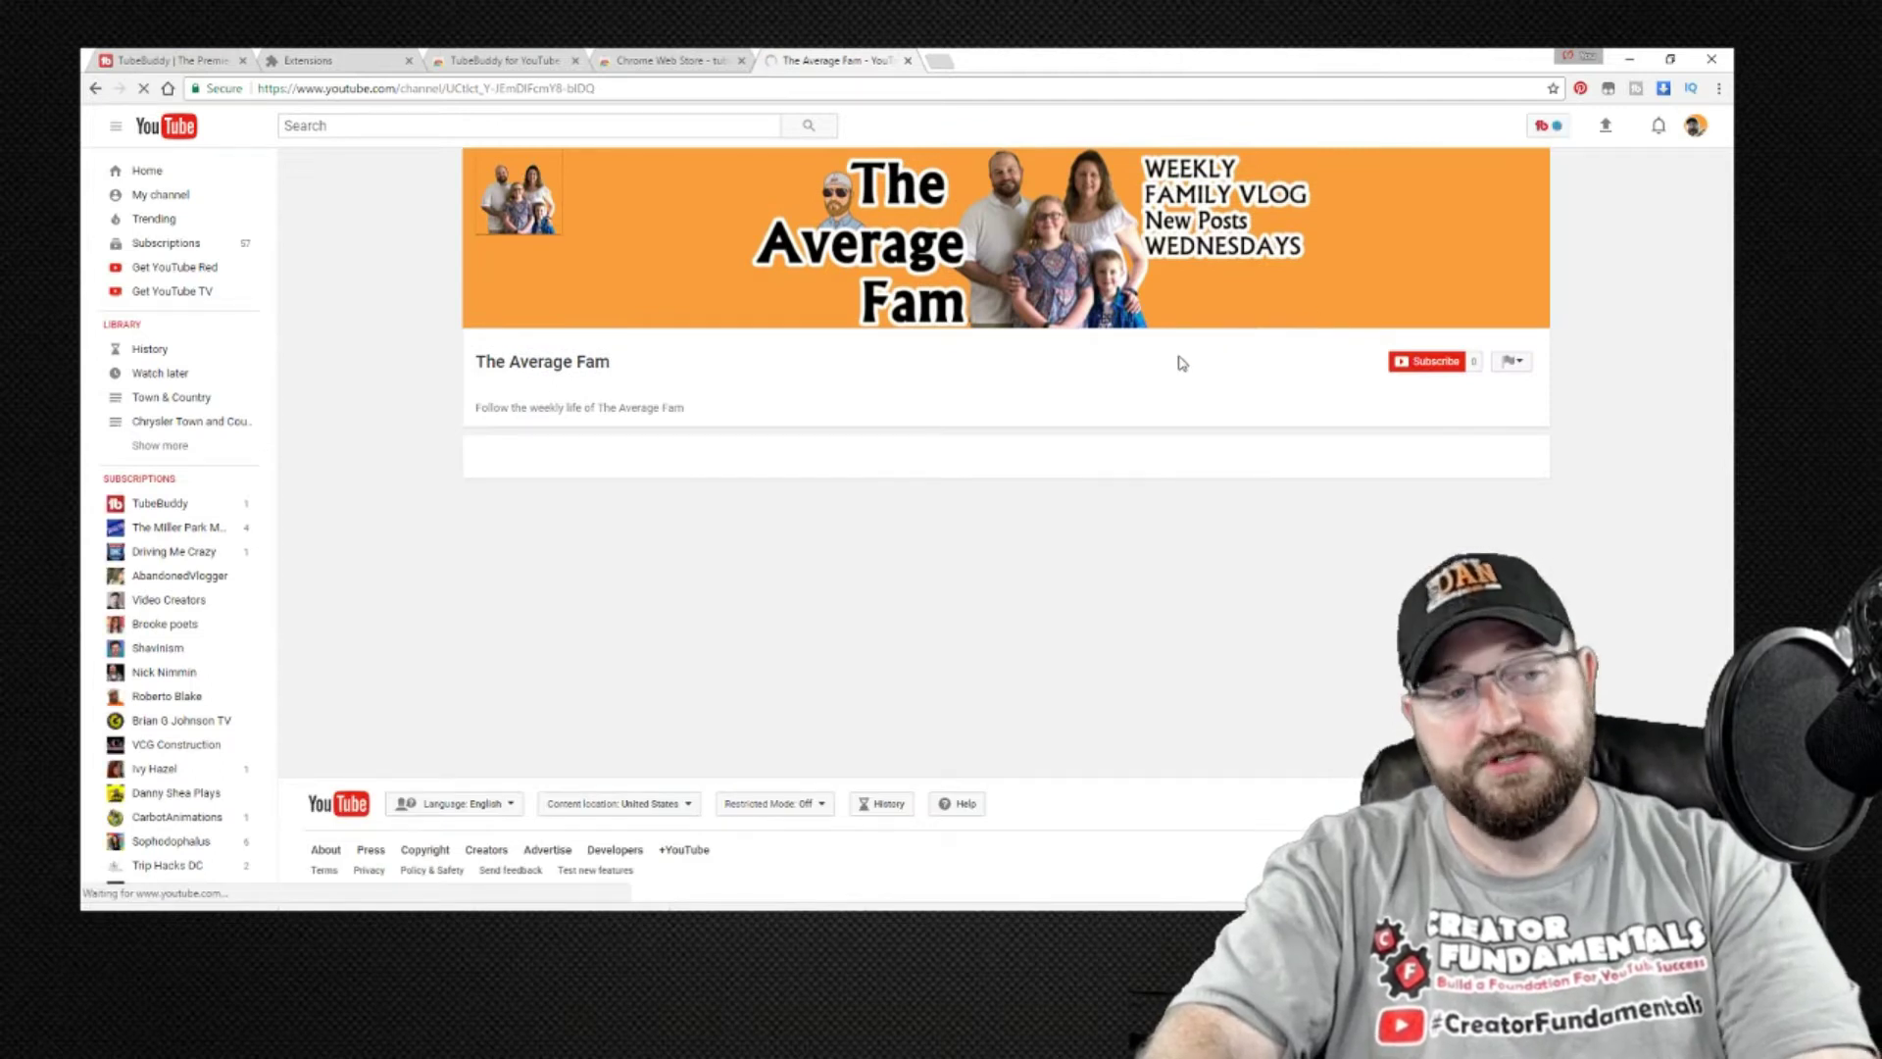
Open the AC refill video's edit page from TheAverageDan's channel page.
left_click(157, 195)
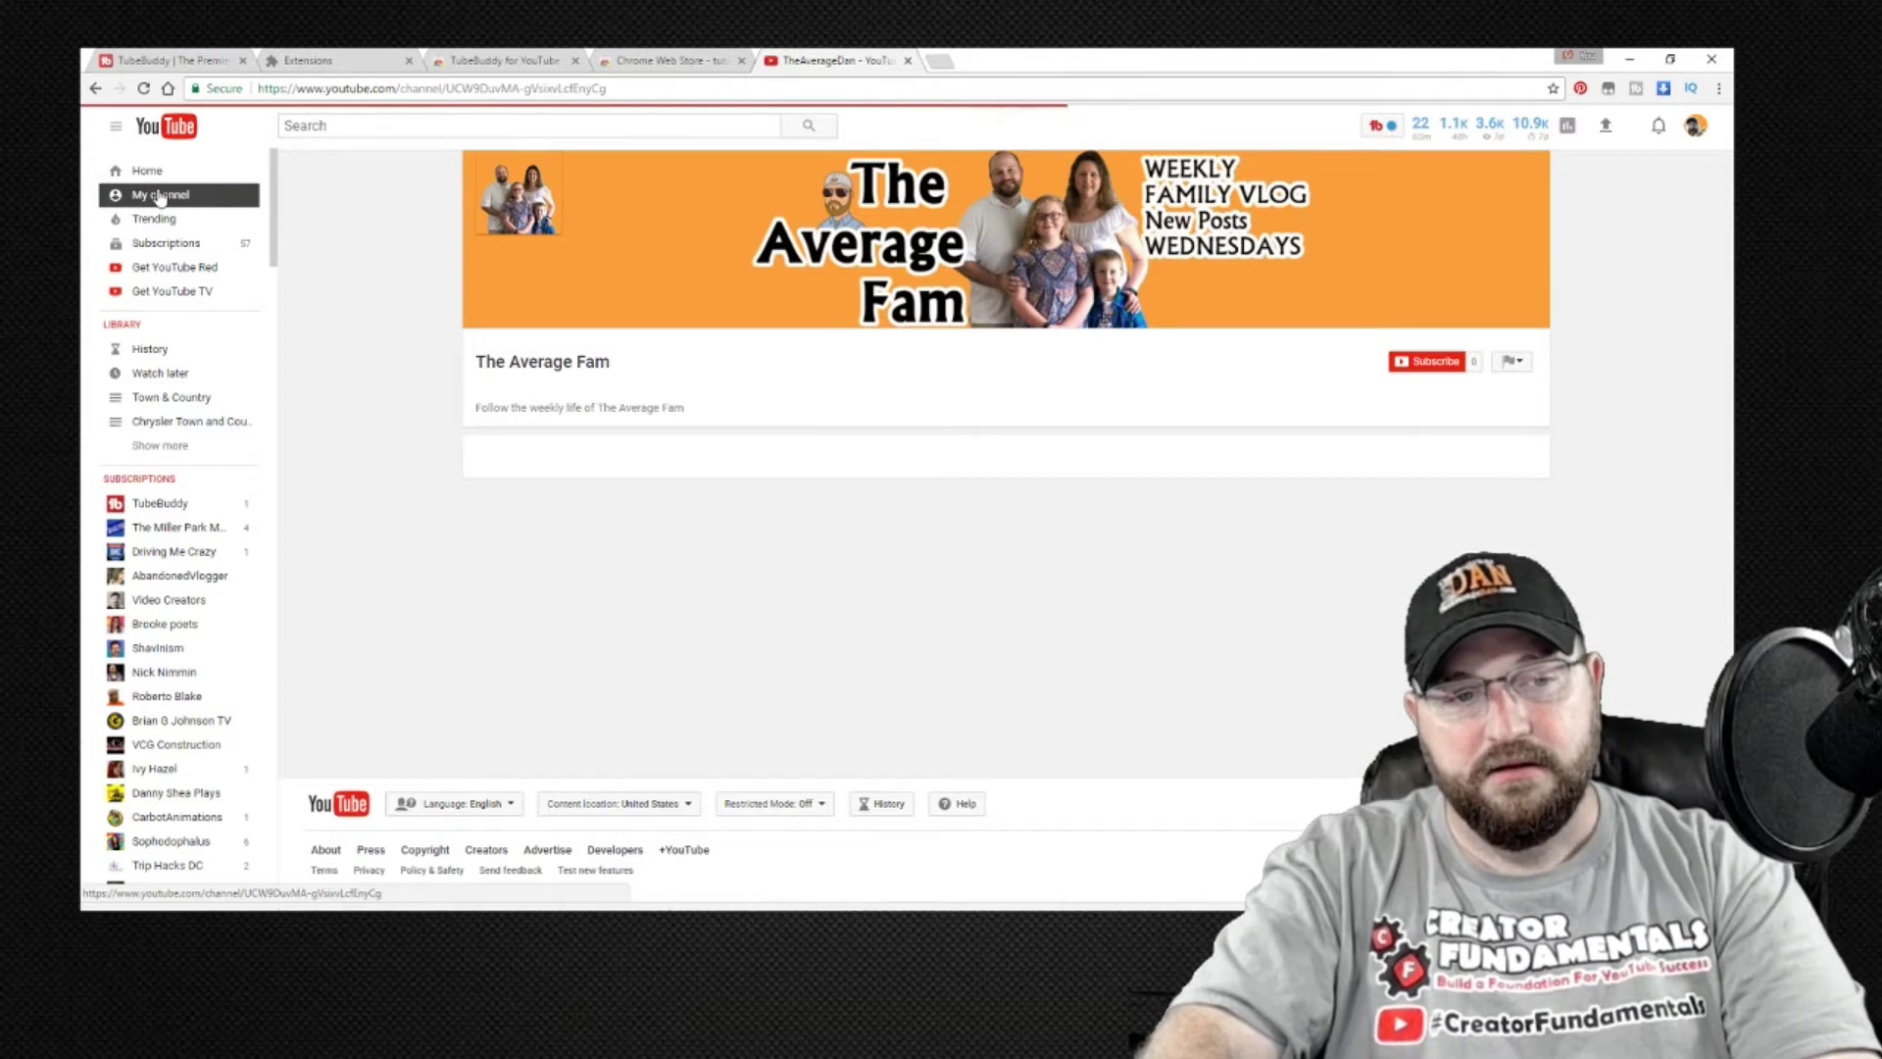
scroll(723, 207, "down", 1)
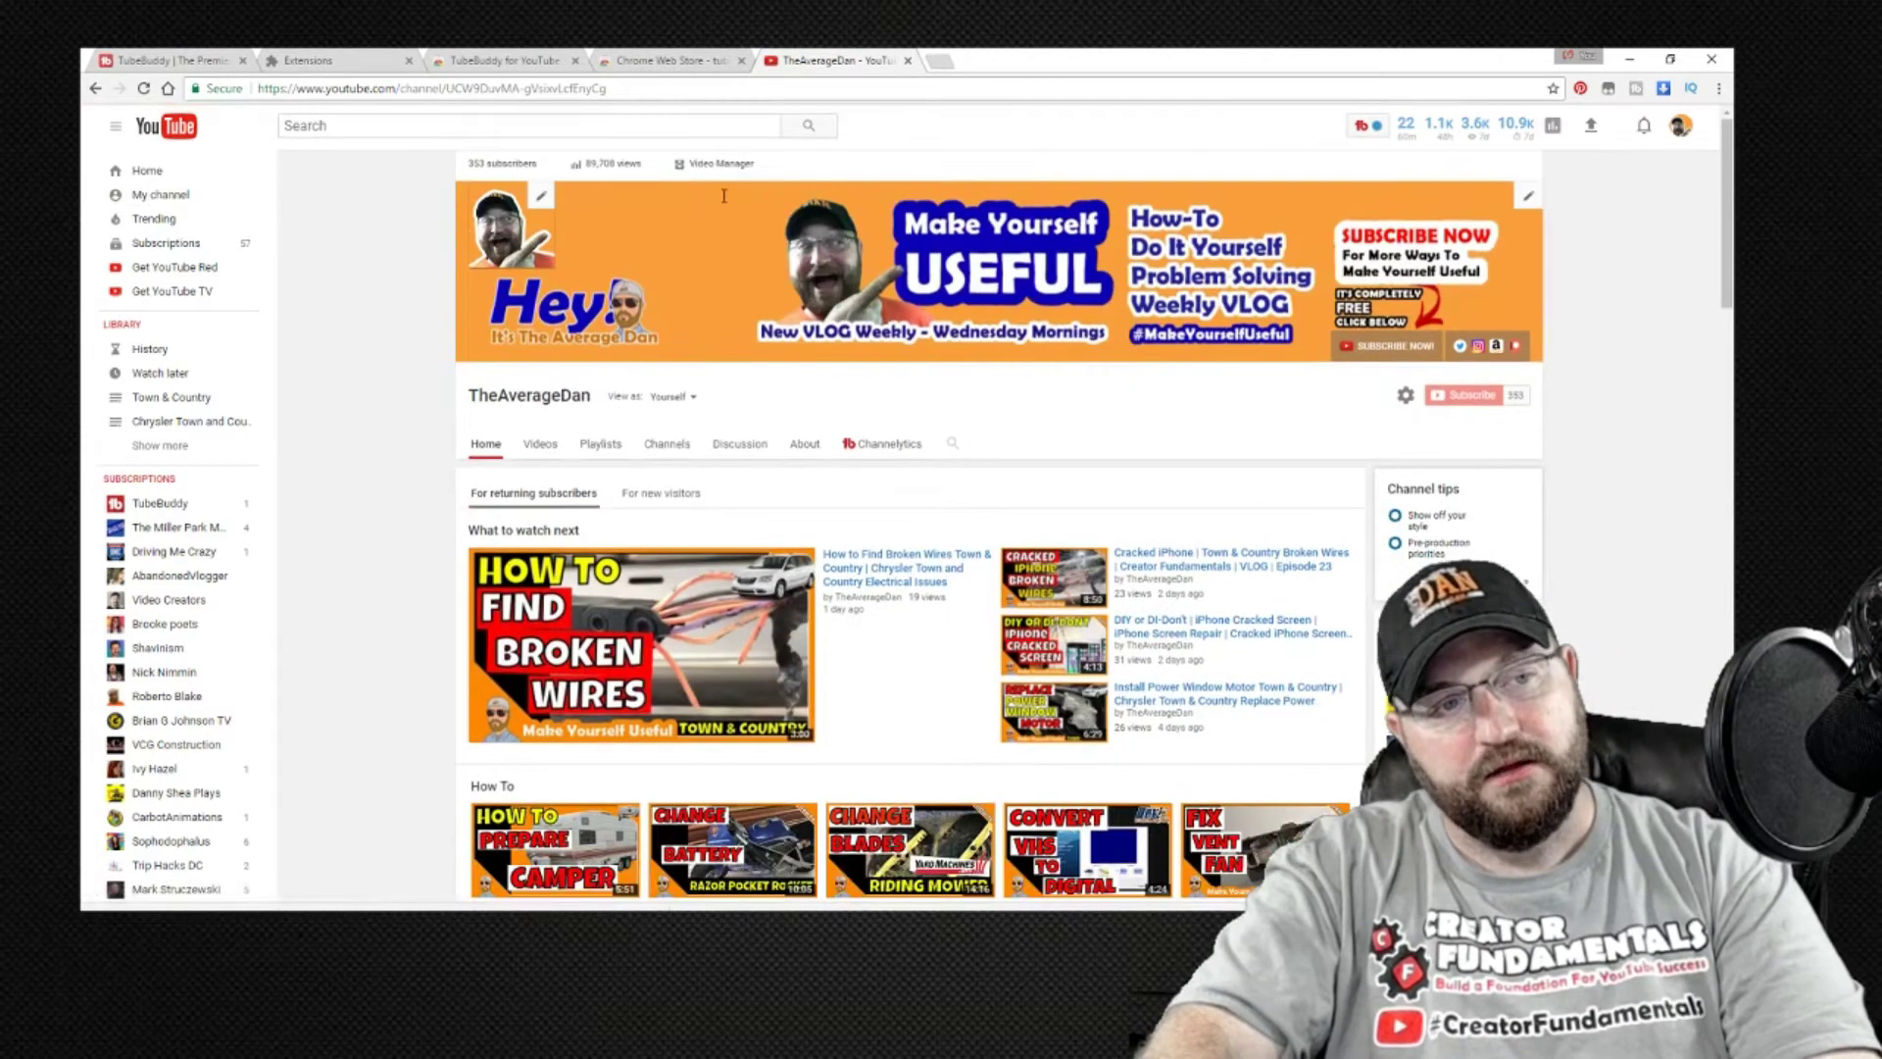
left_click(723, 169)
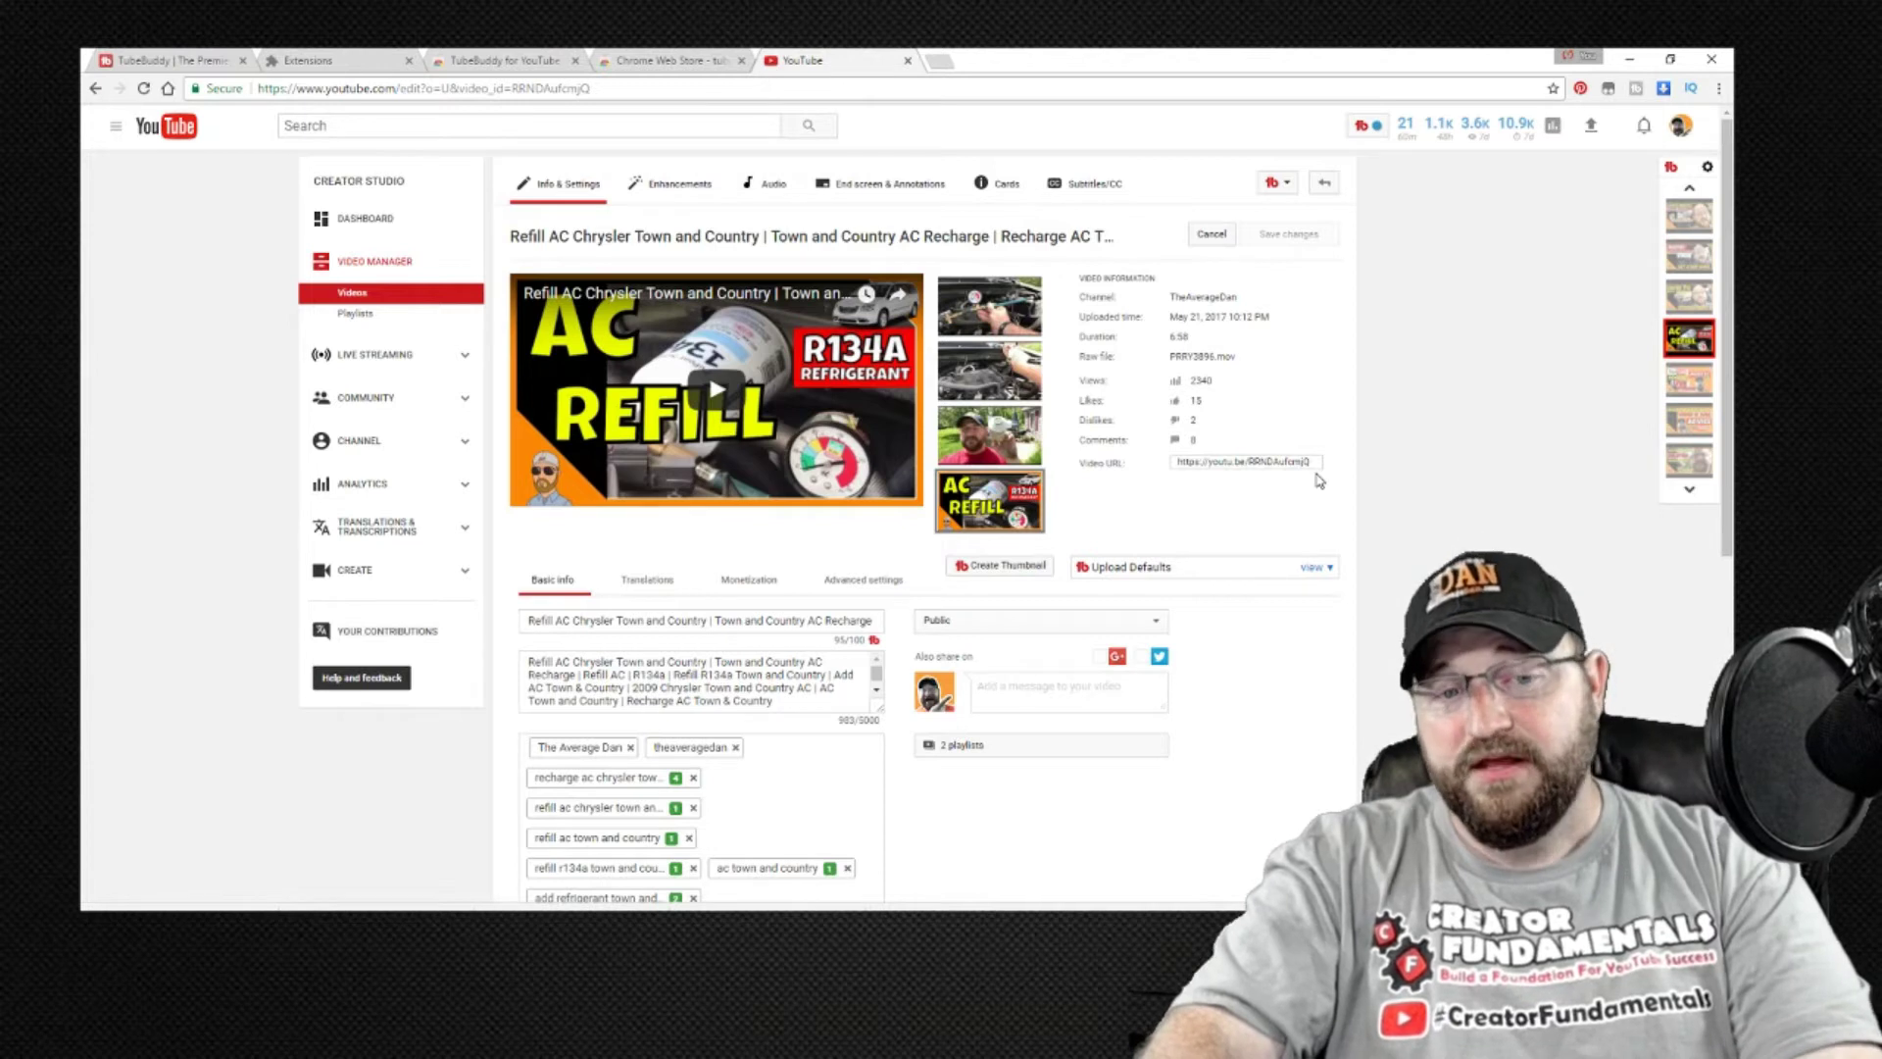
Scroll the edit page down to TubeBuddy's Tag Tools panel beneath the tags.
scroll(1317, 482, "down", 2)
scroll(939, 583, "down", 3)
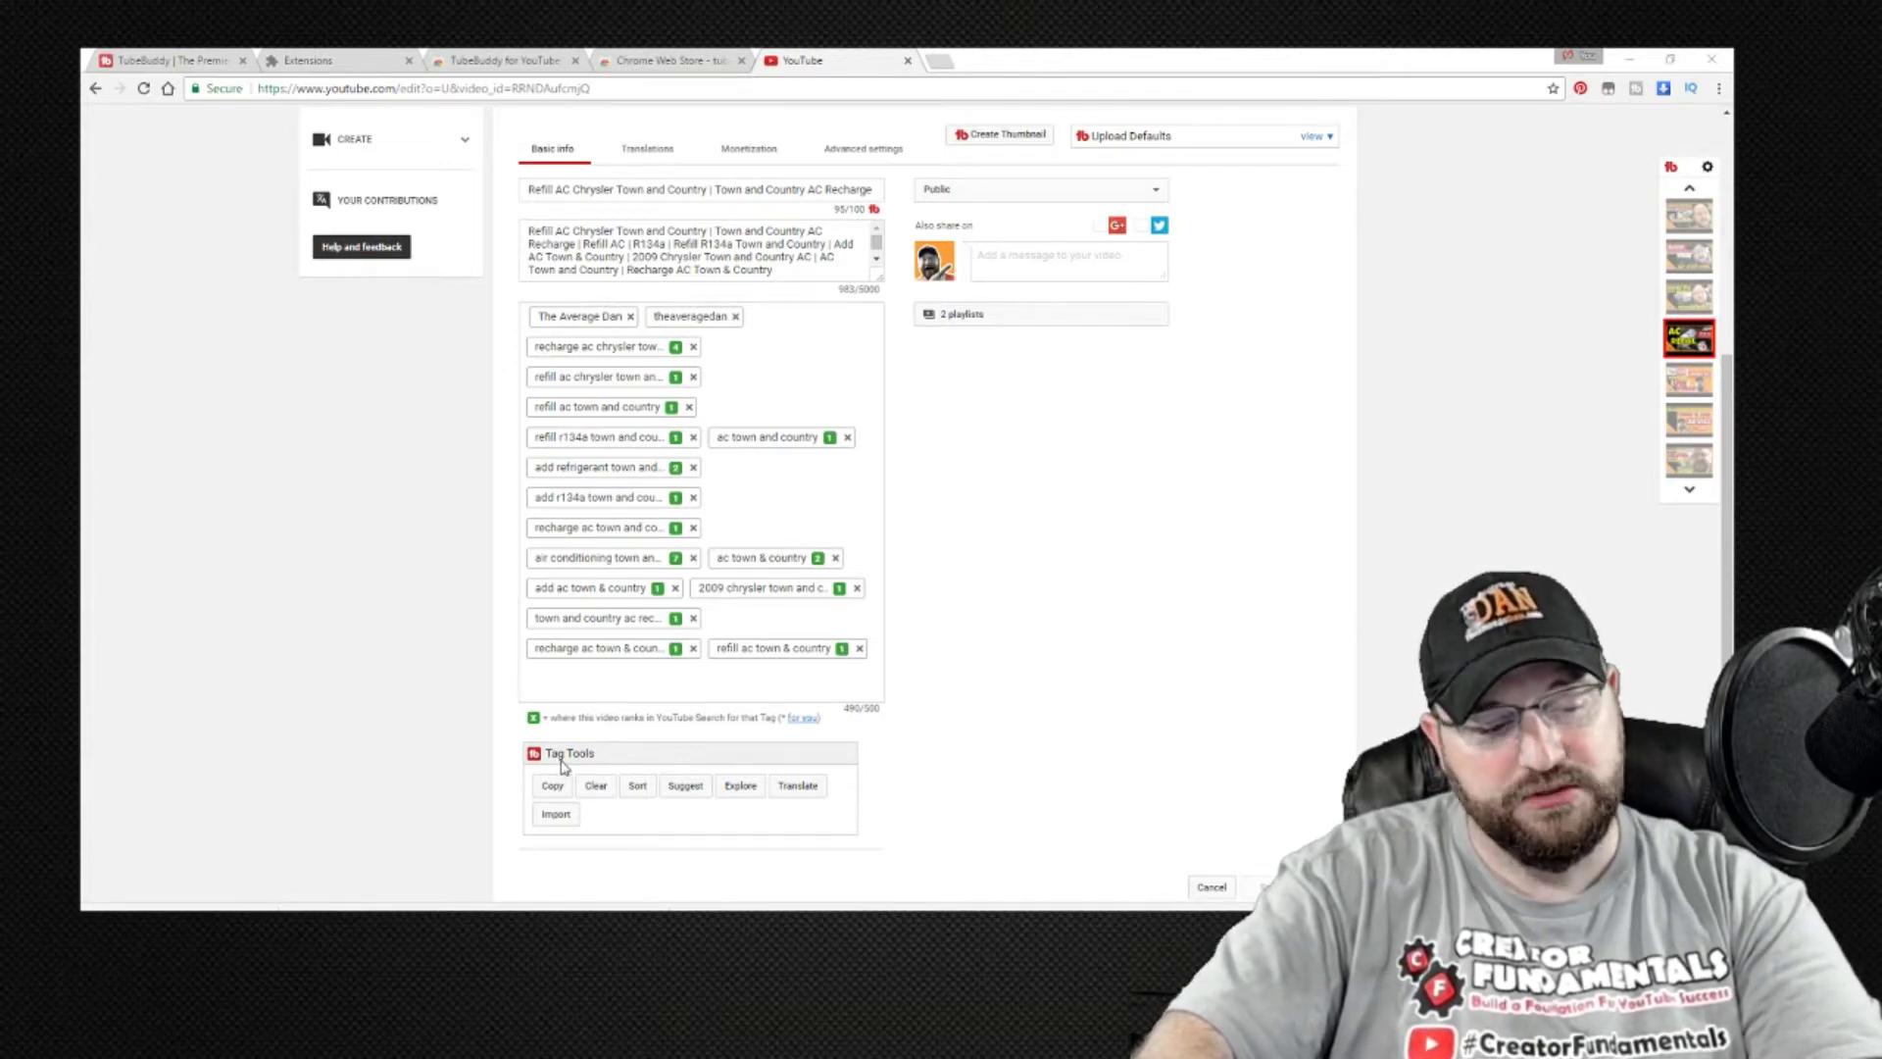
Open Tag Explorer and research the phrase 'ac refill town and country'.
left_click(739, 796)
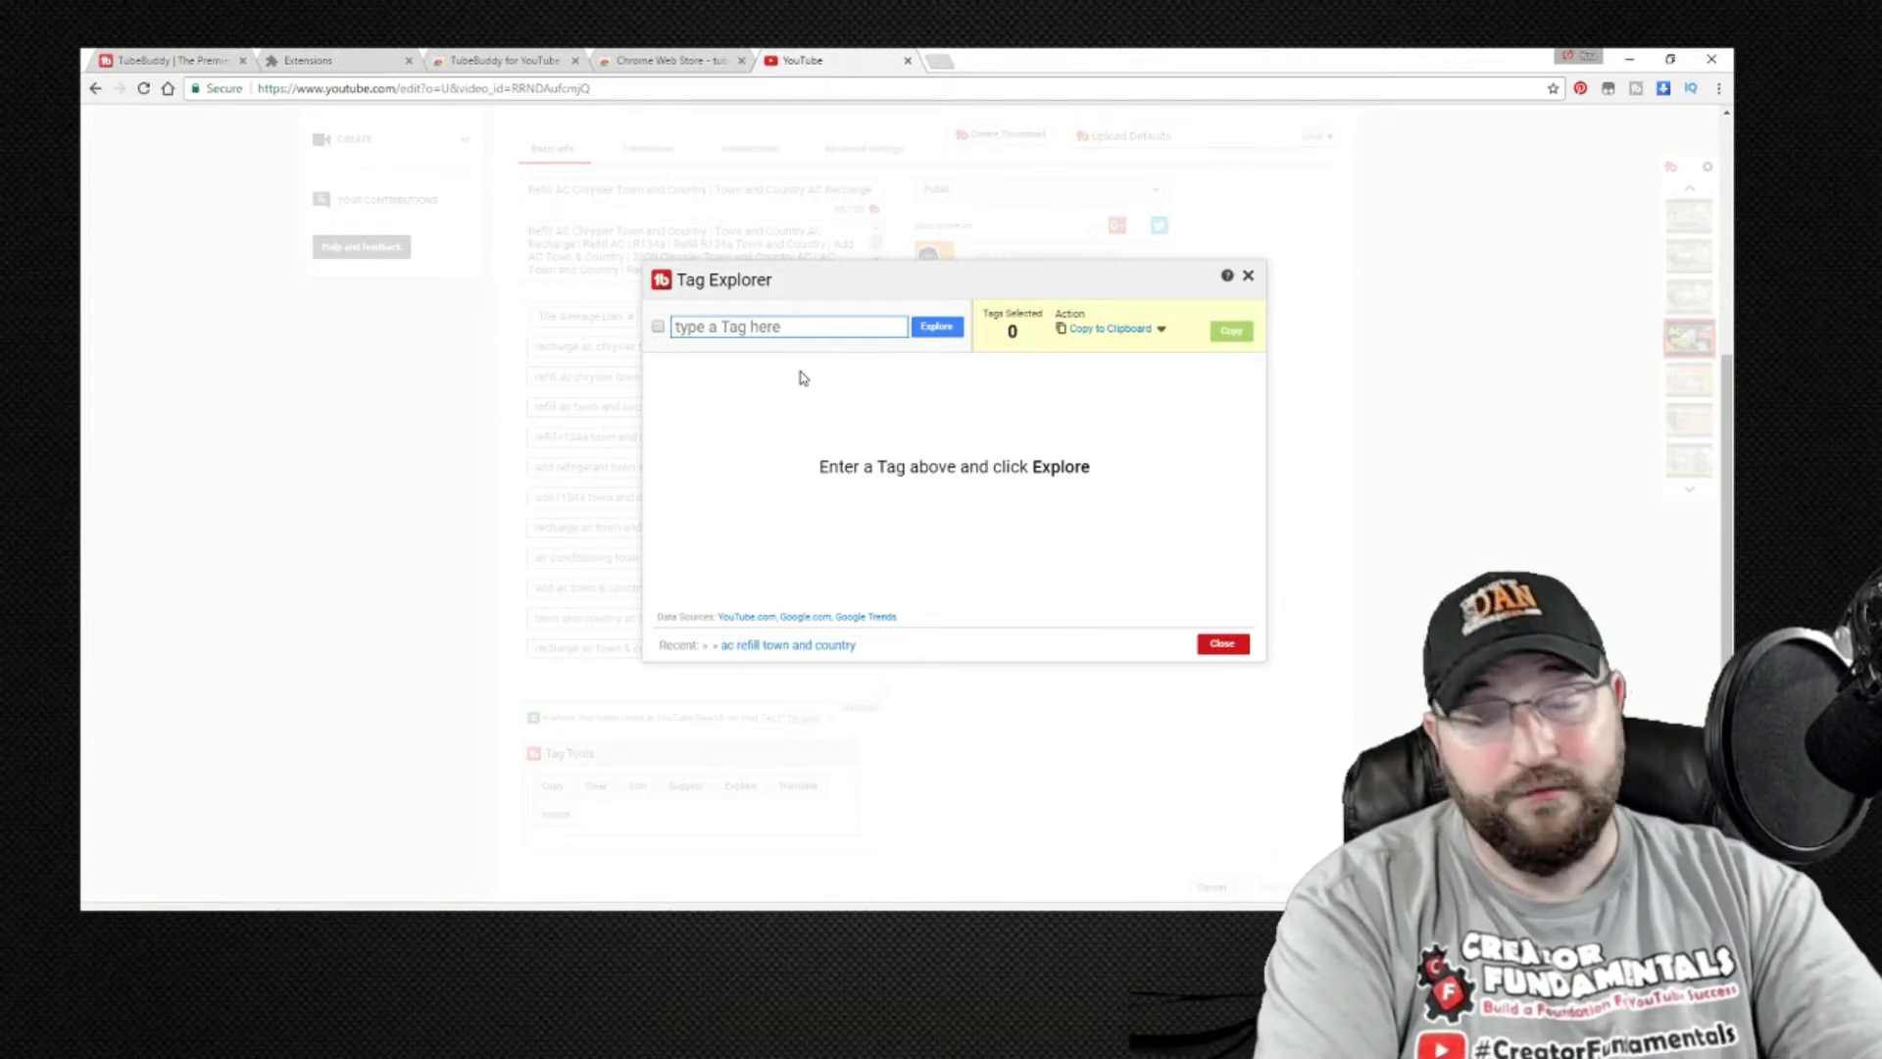
type("ac refill town and c")
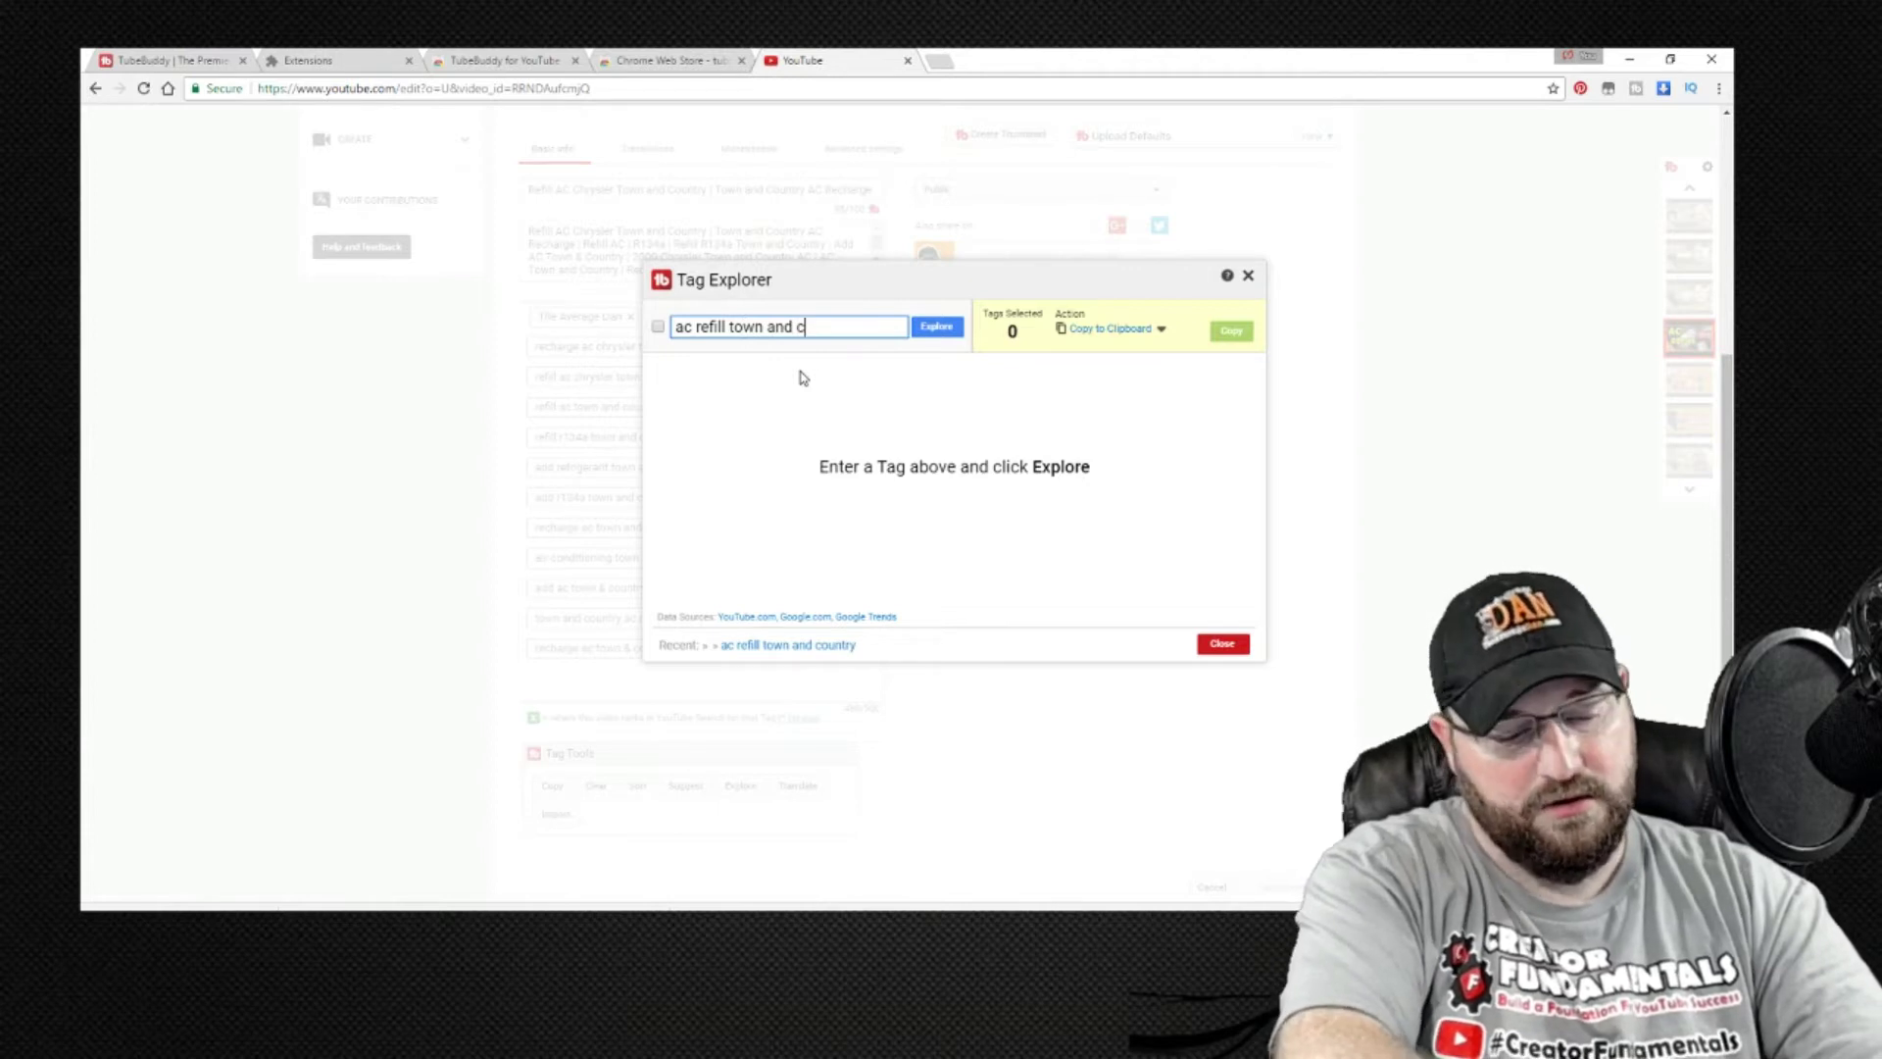
type("ountry")
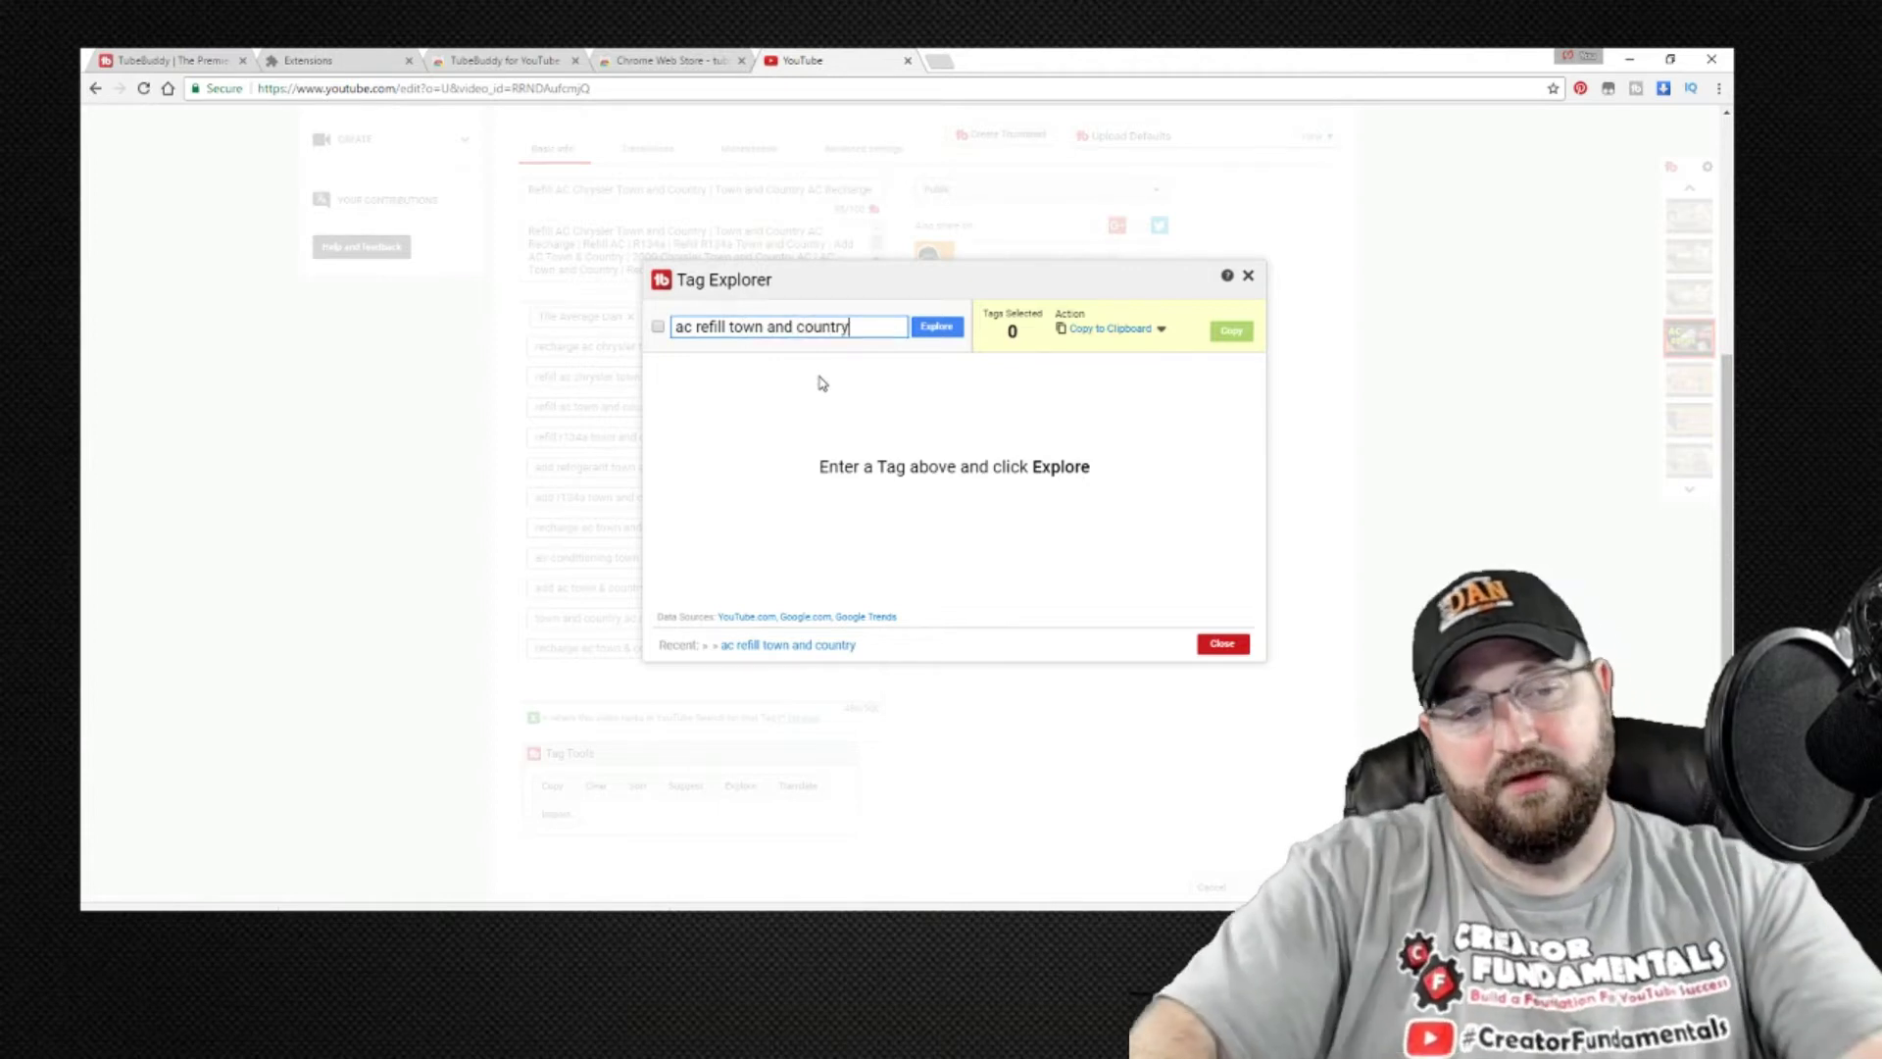
left_click(937, 330)
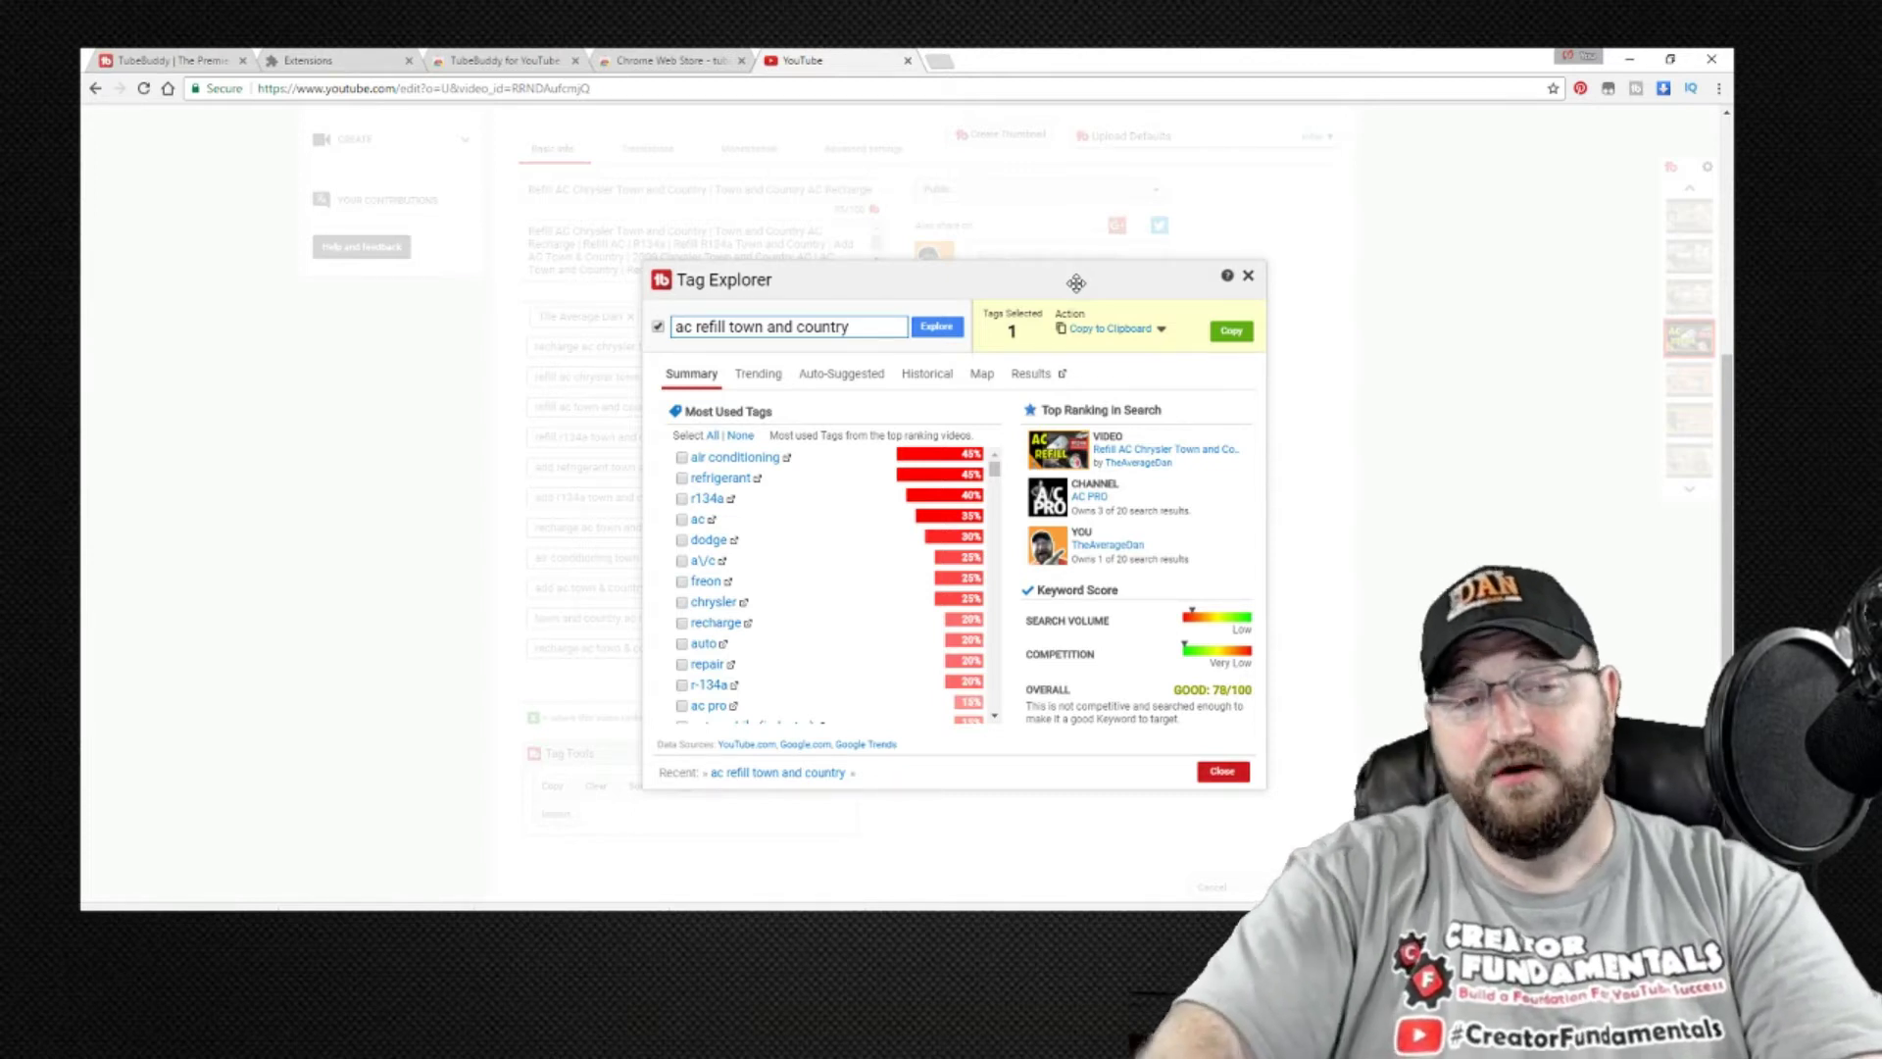
Insert the selected 'ac refill town and country' tag into the current video's tags.
left_click(1088, 331)
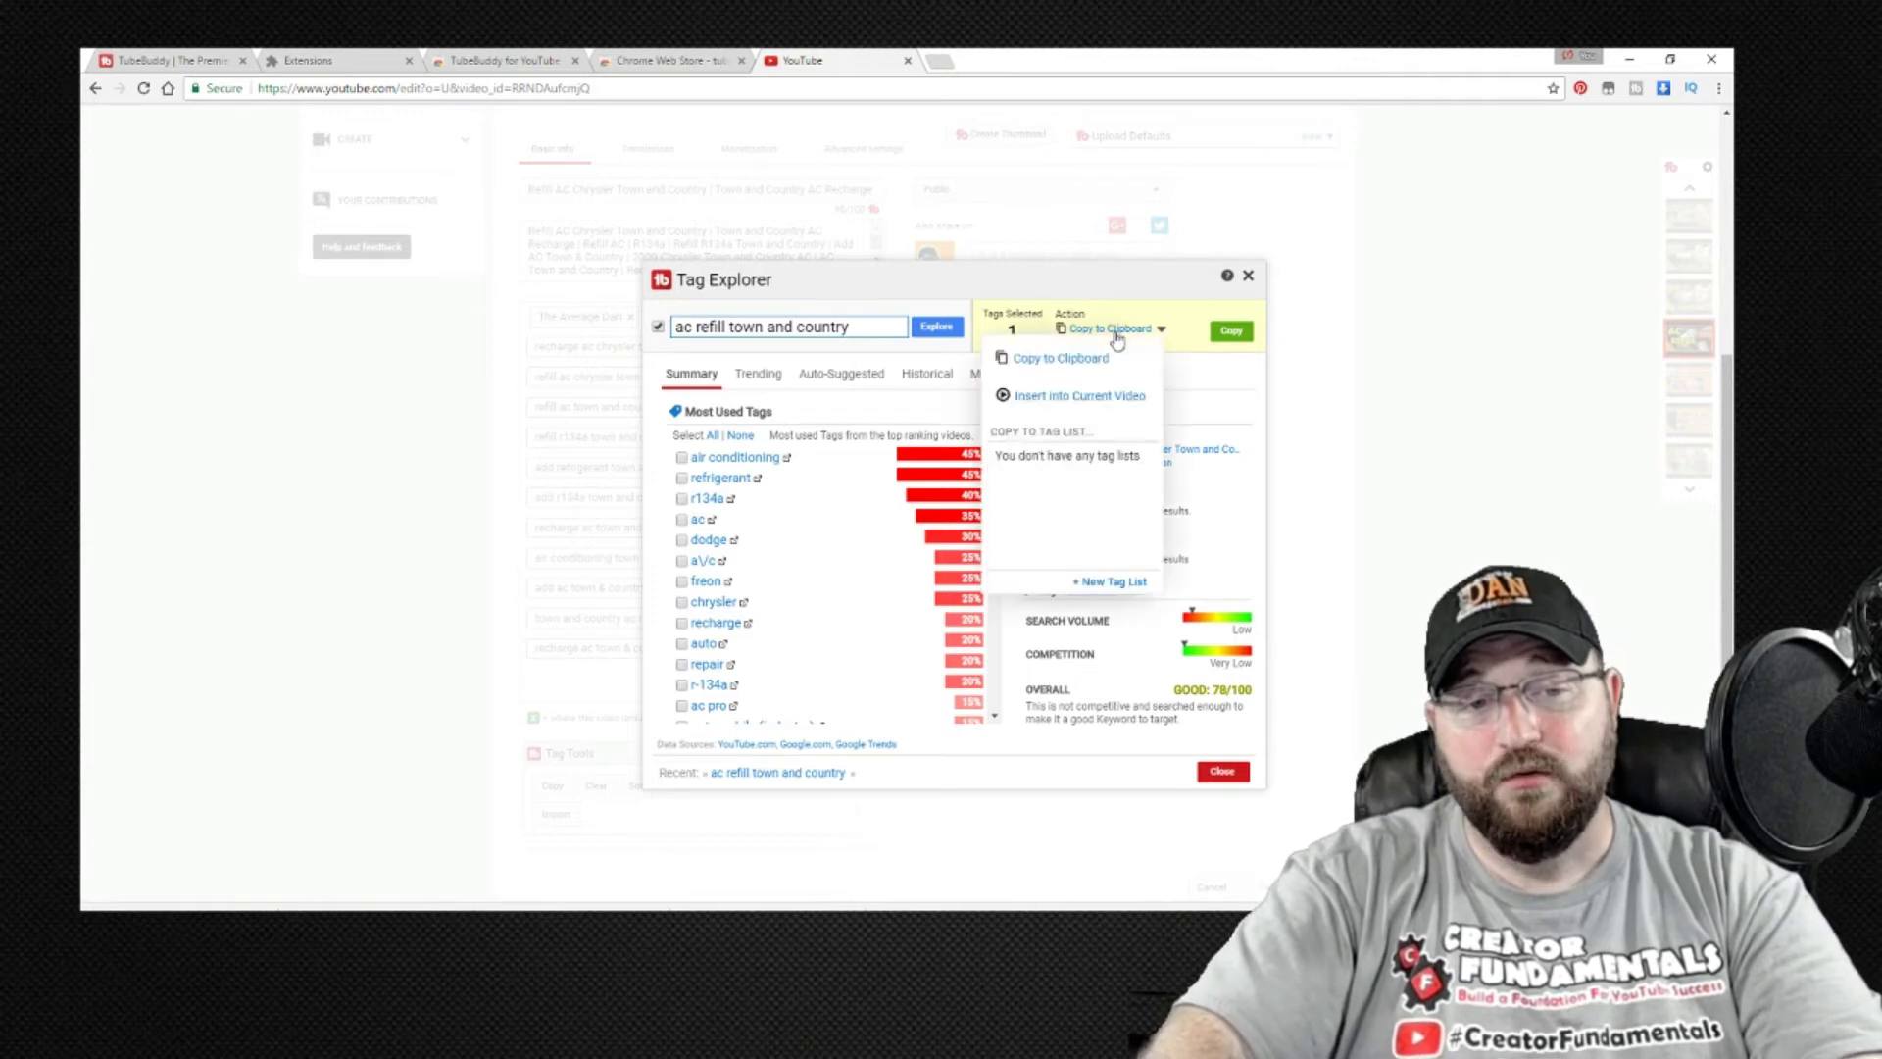
left_click(1115, 400)
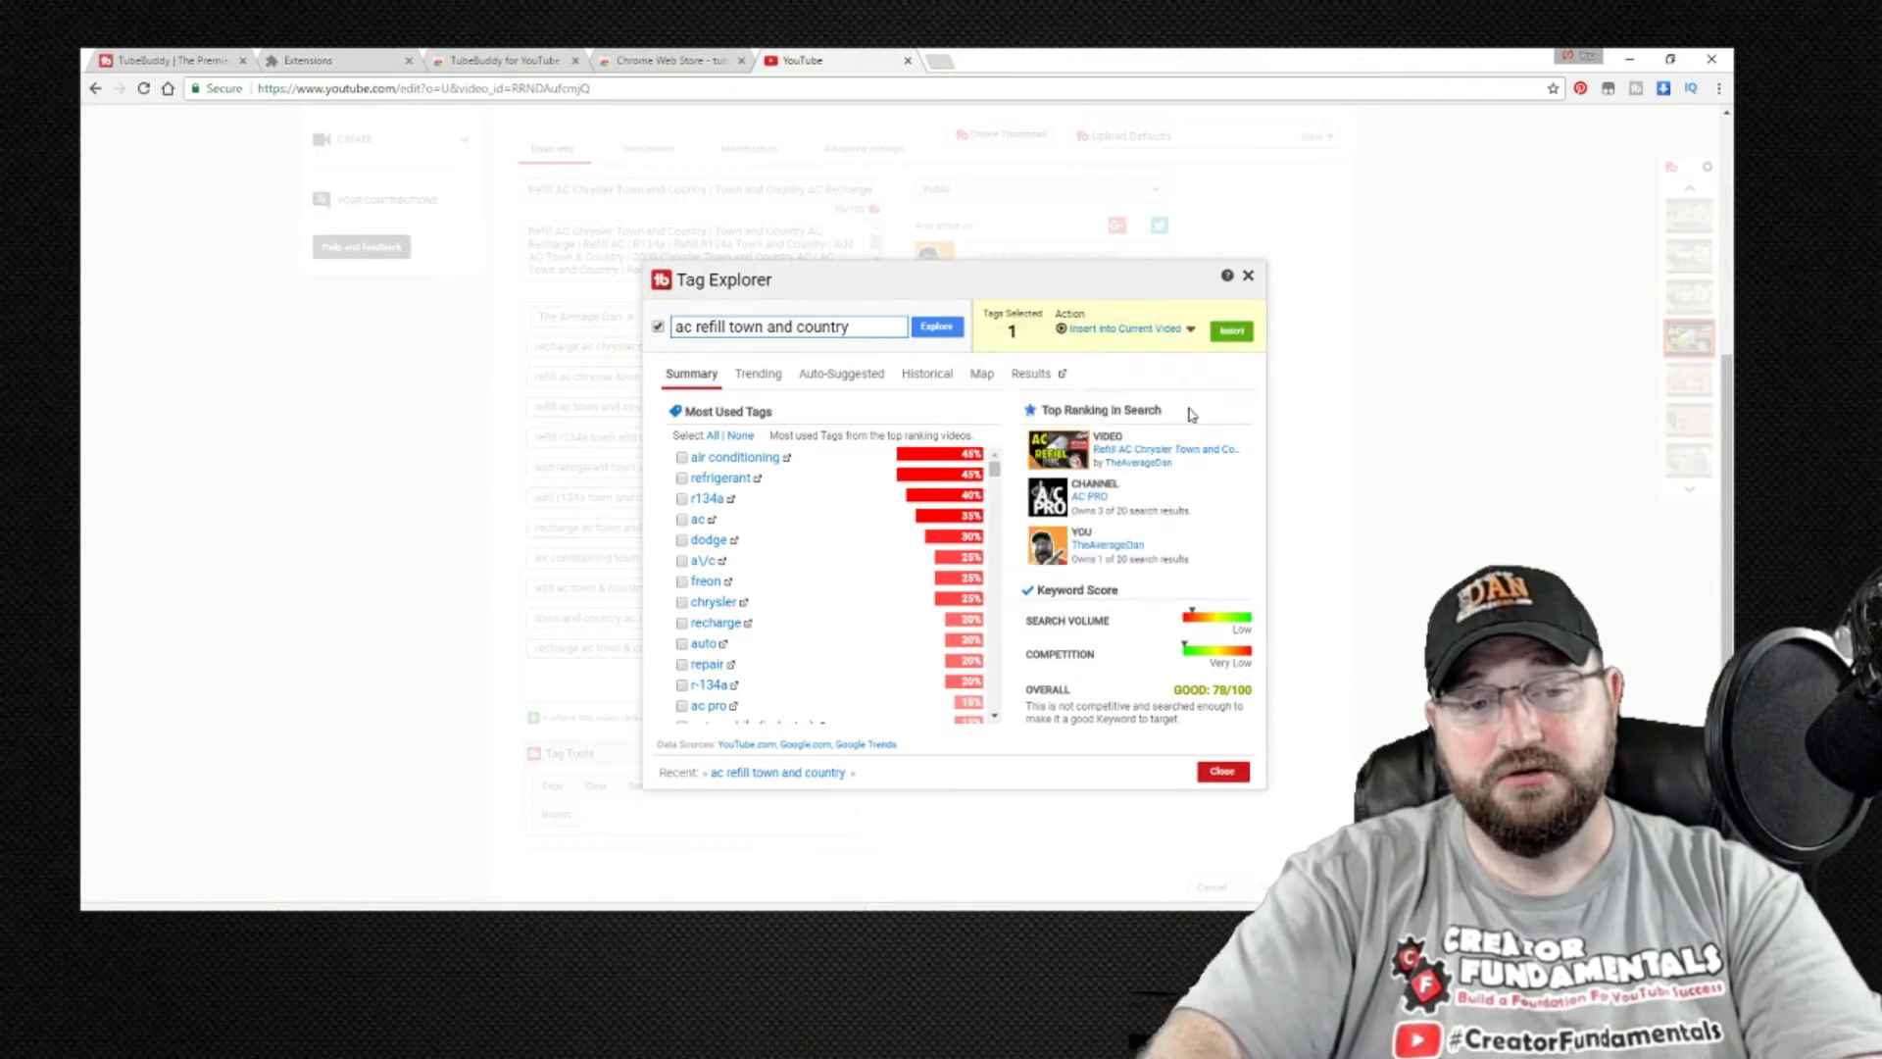
left_click(1219, 339)
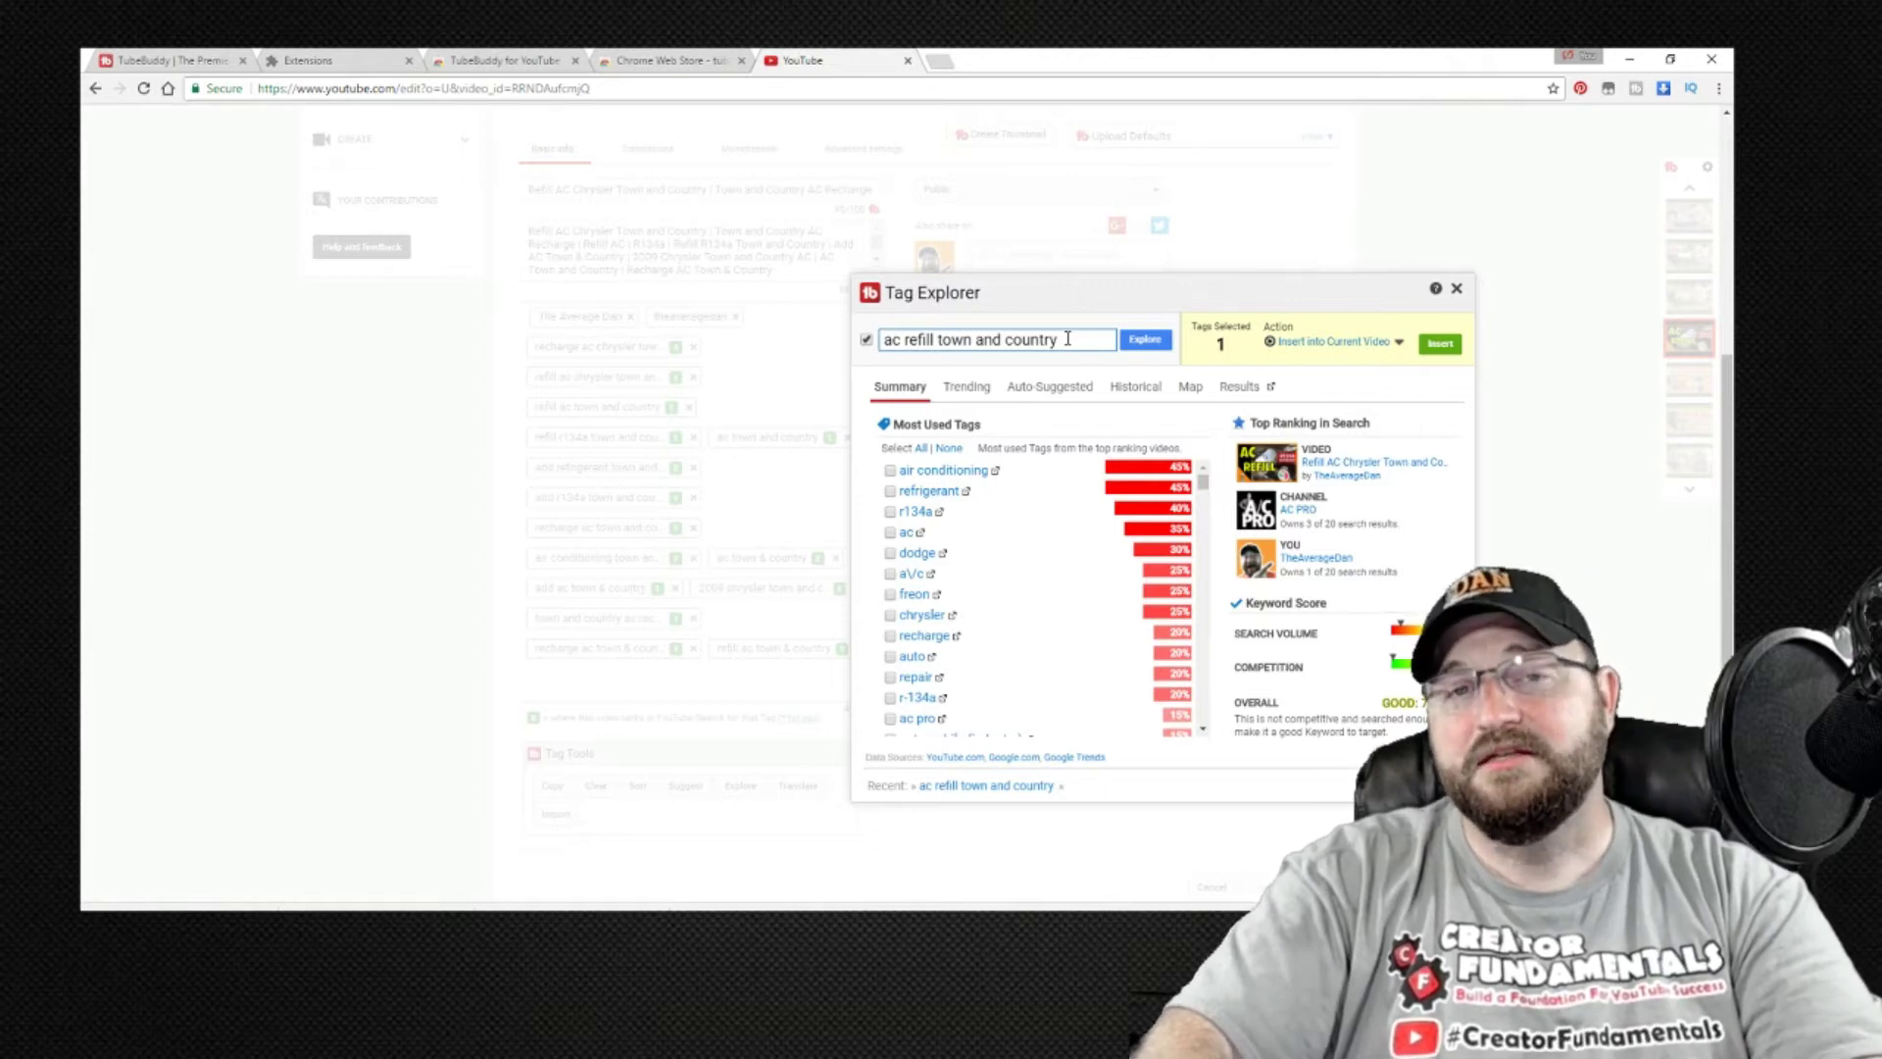
scroll(1098, 509, "down", 3)
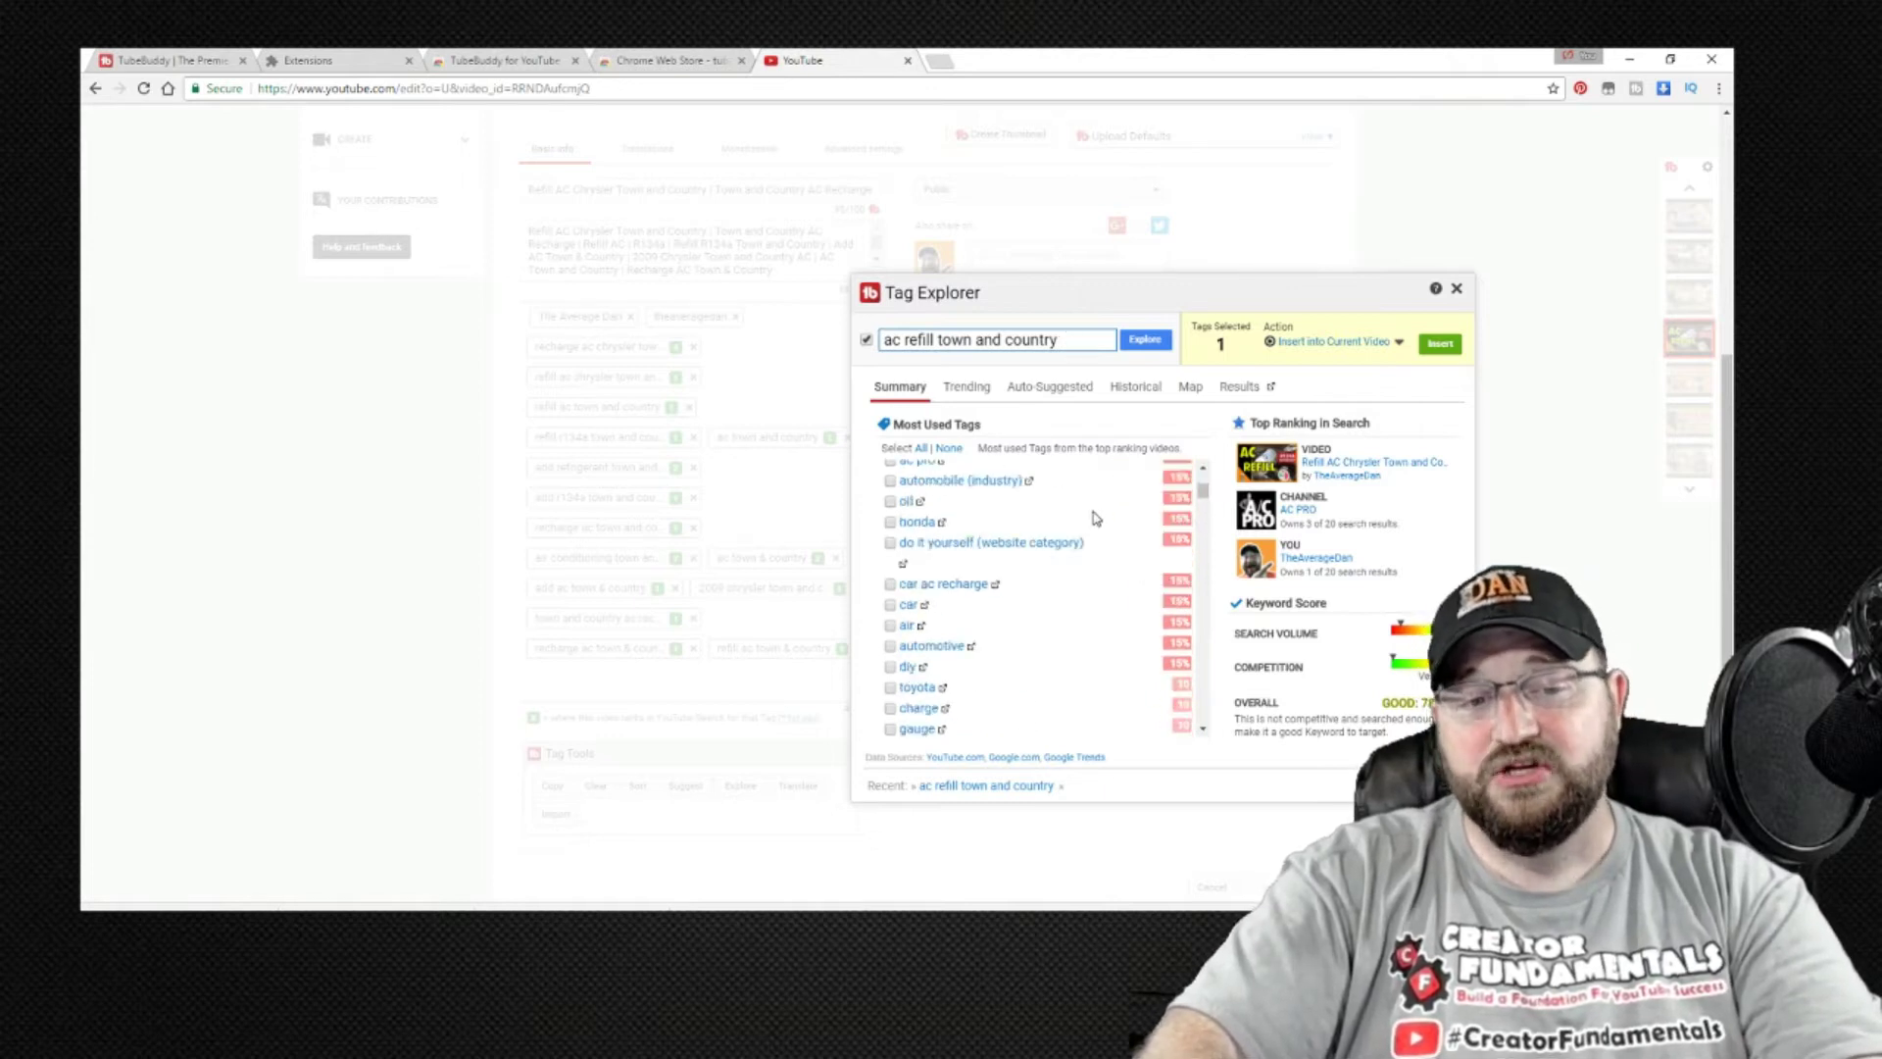
scroll(1106, 511, "up", 3)
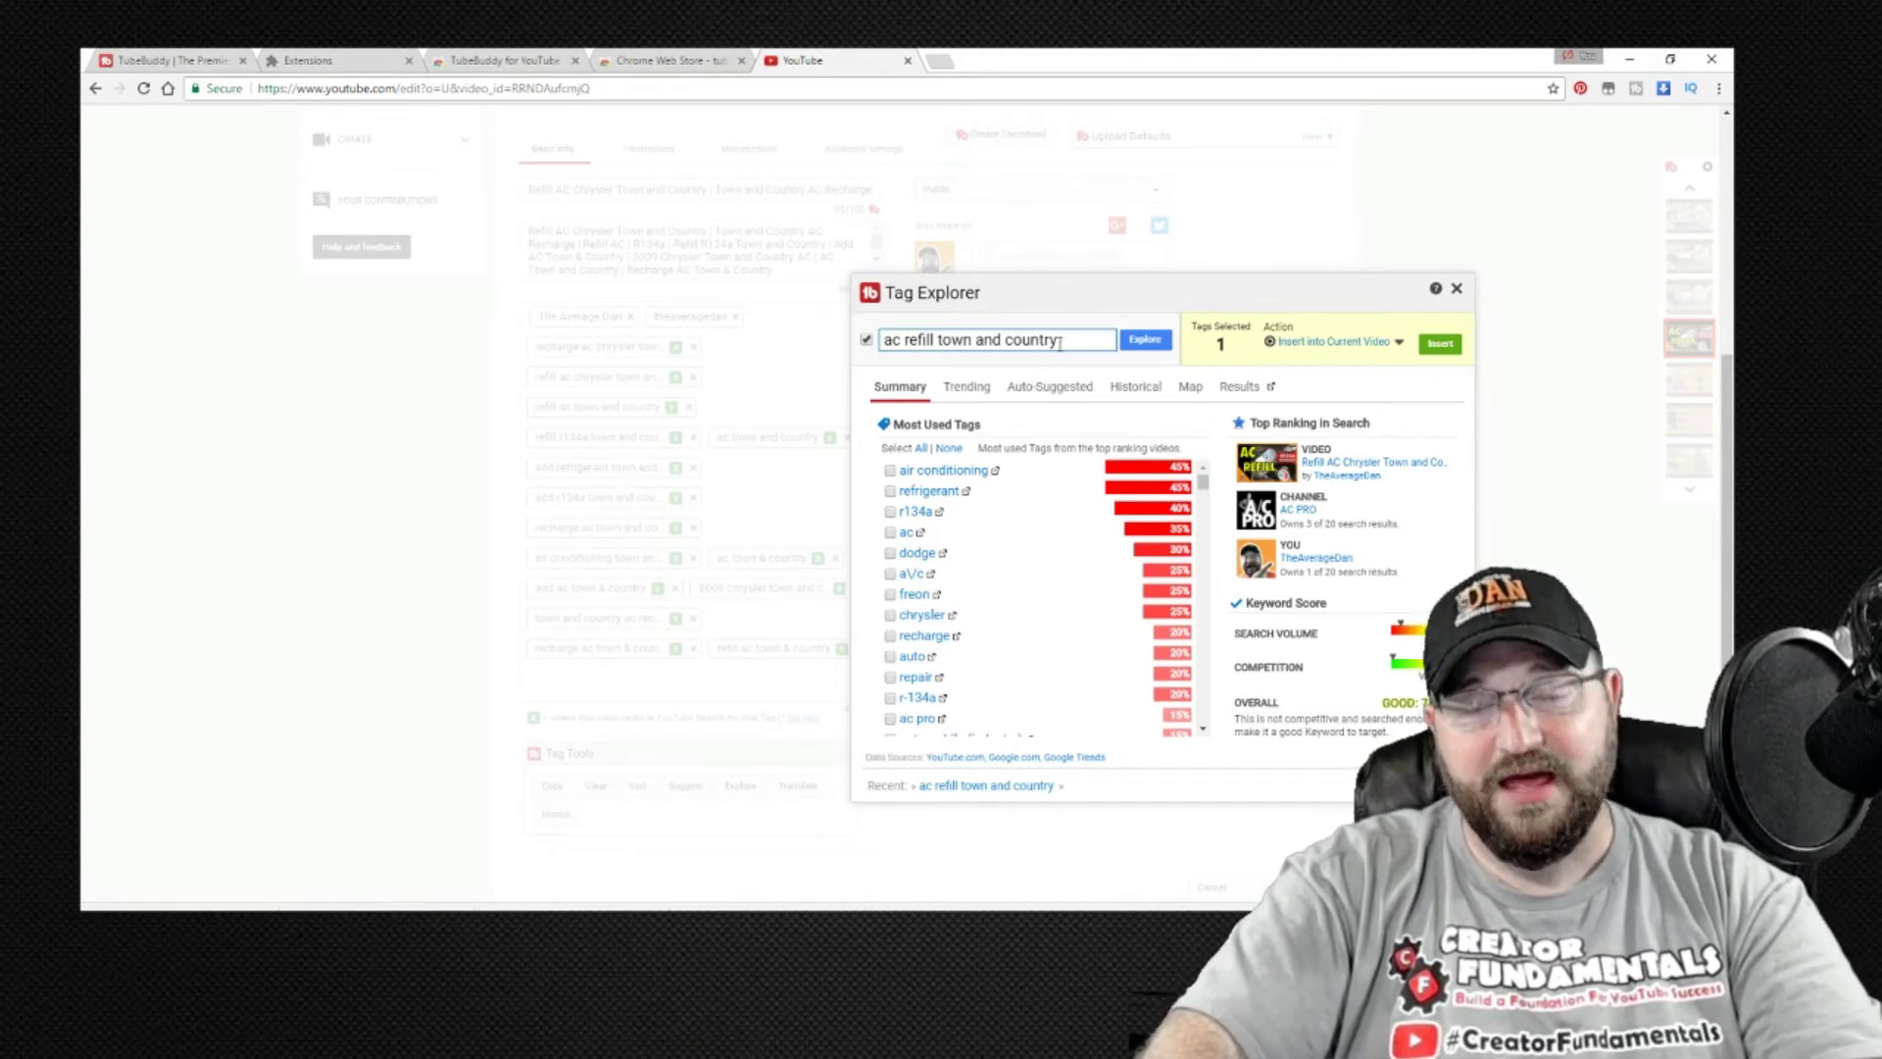
Close Tag Explorer and review the video's tag list with its search-rank badges.
key("Escape")
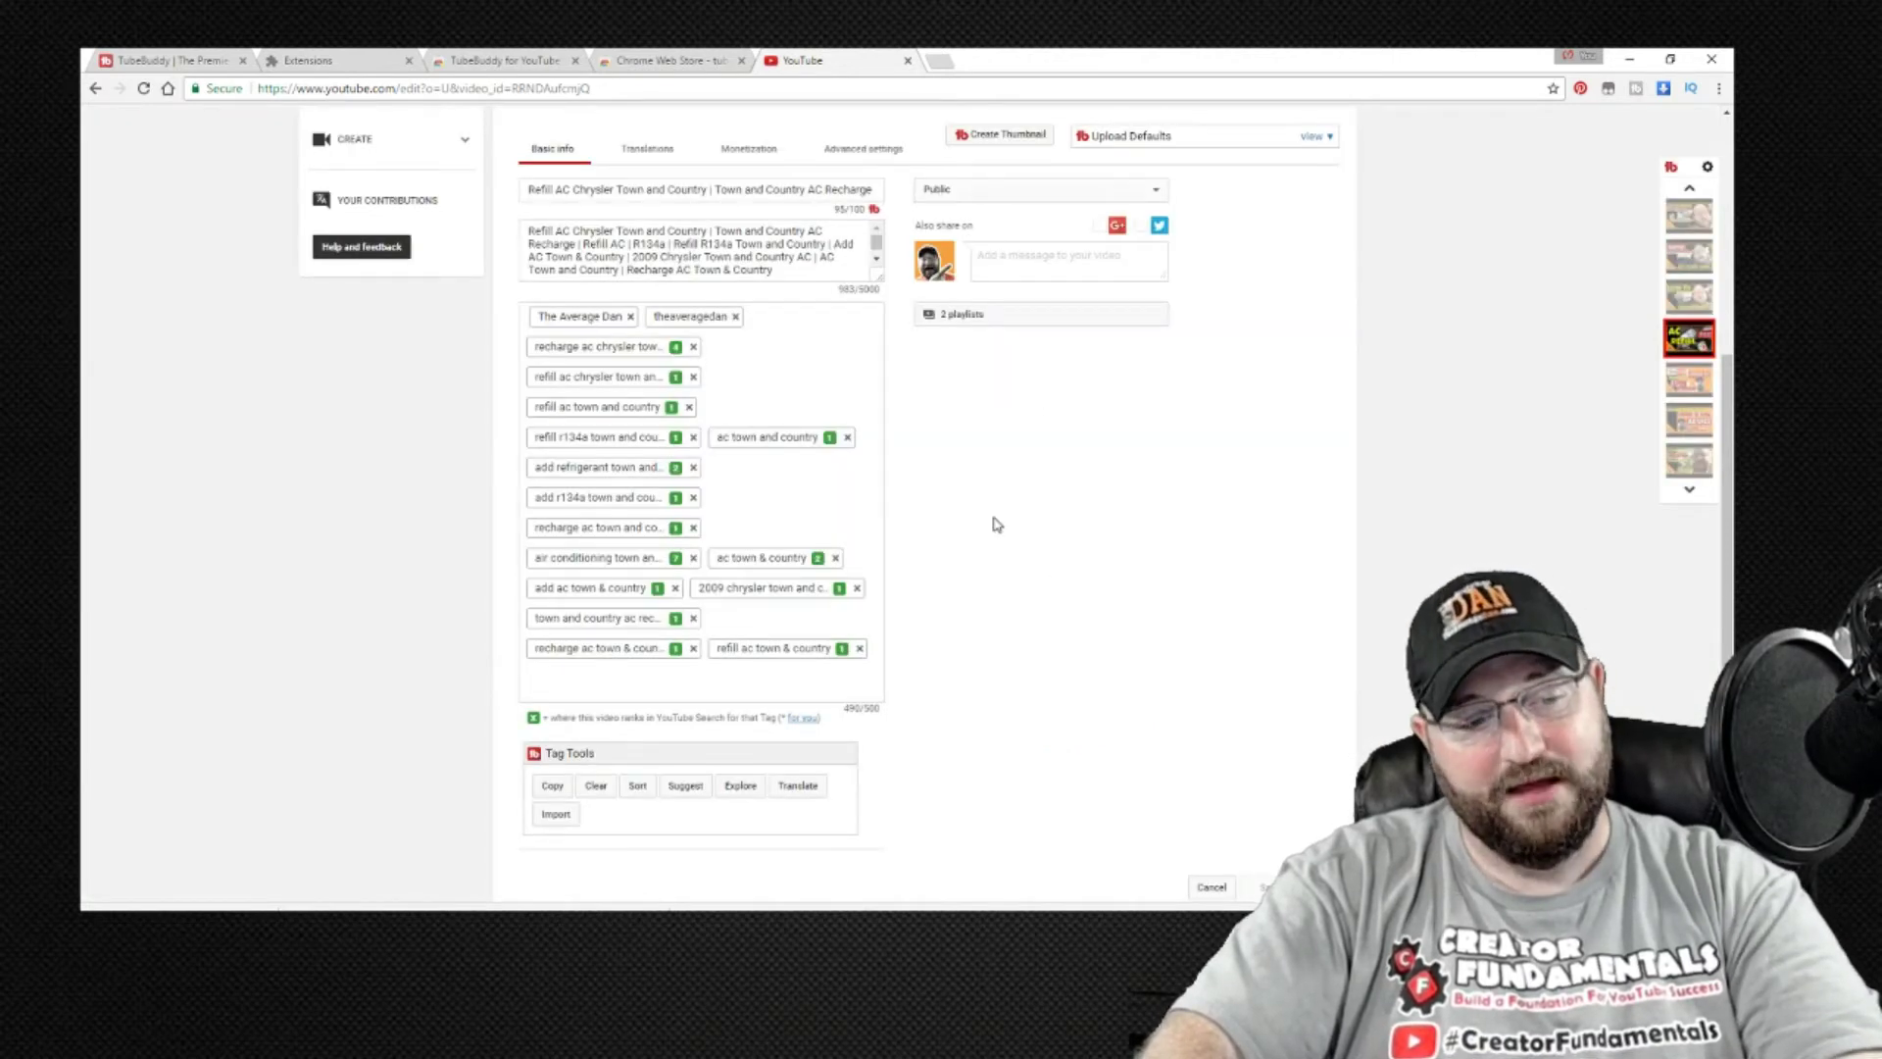
scroll(997, 524, "up", 1)
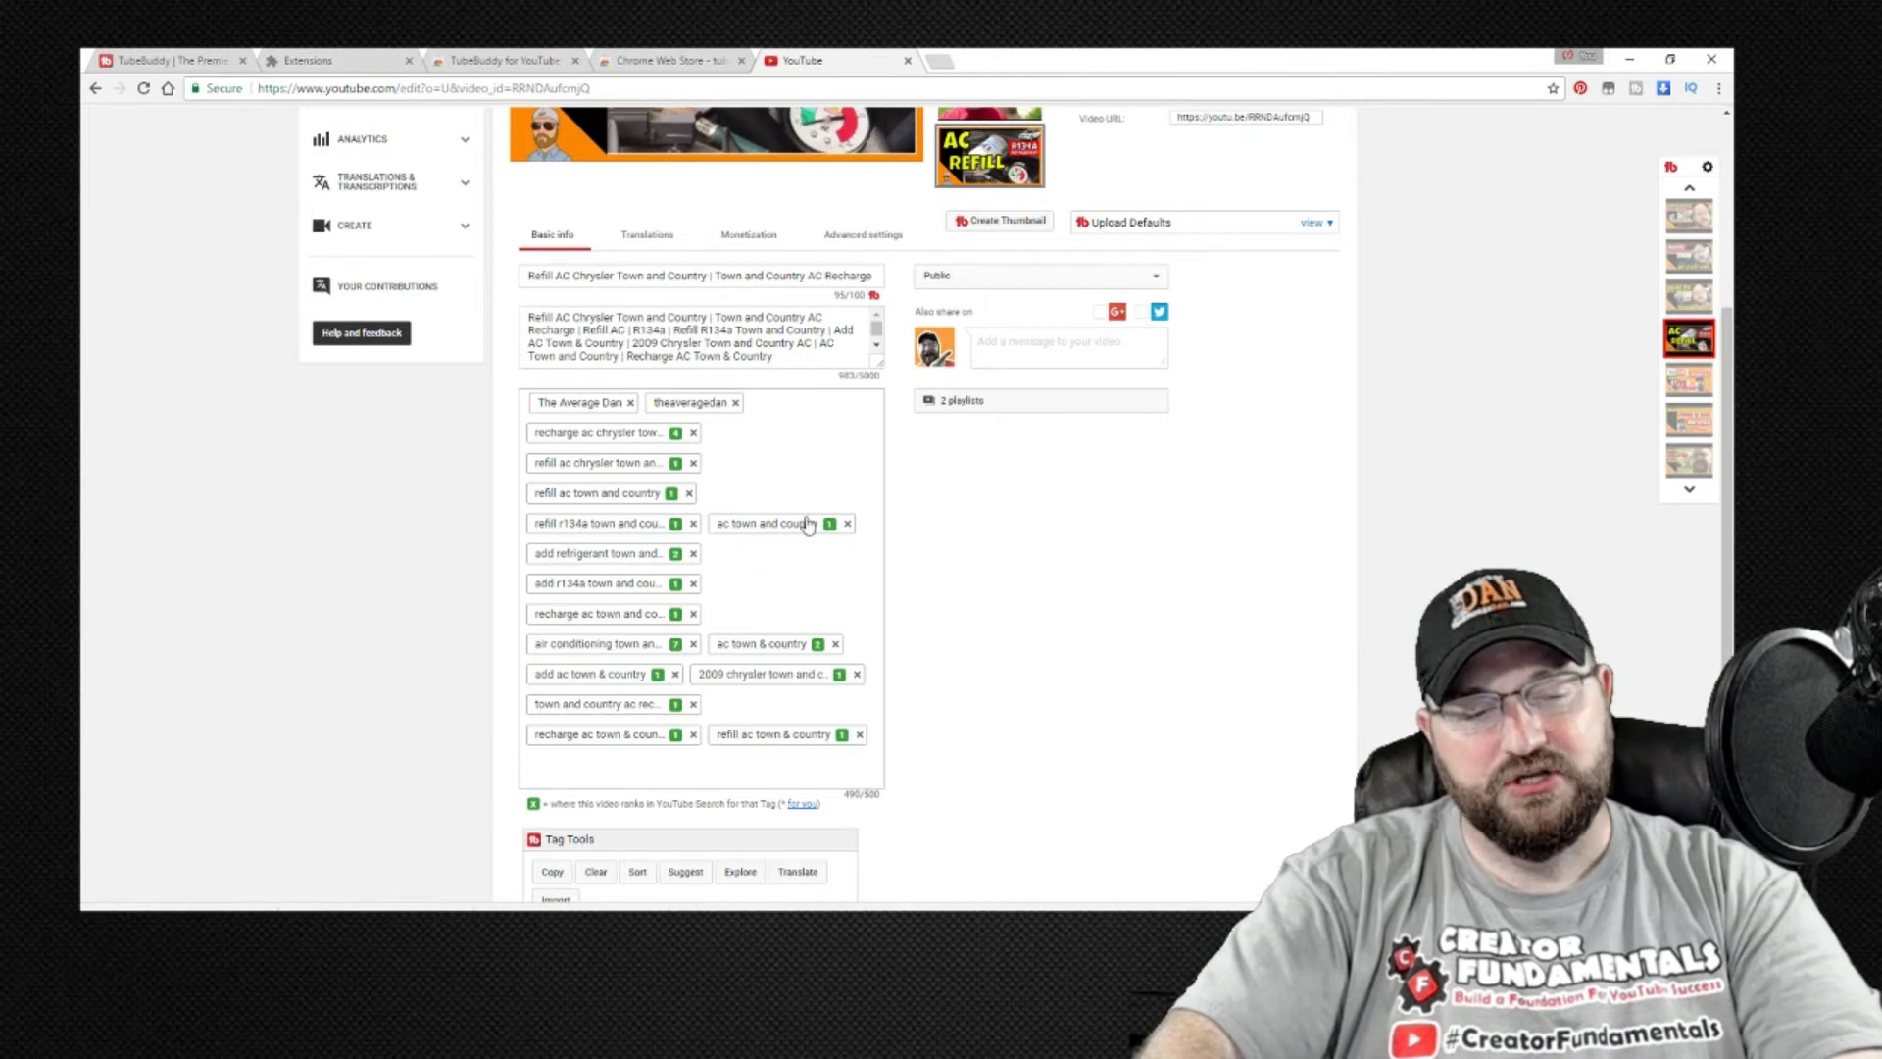
scroll(1003, 533, "up", 3)
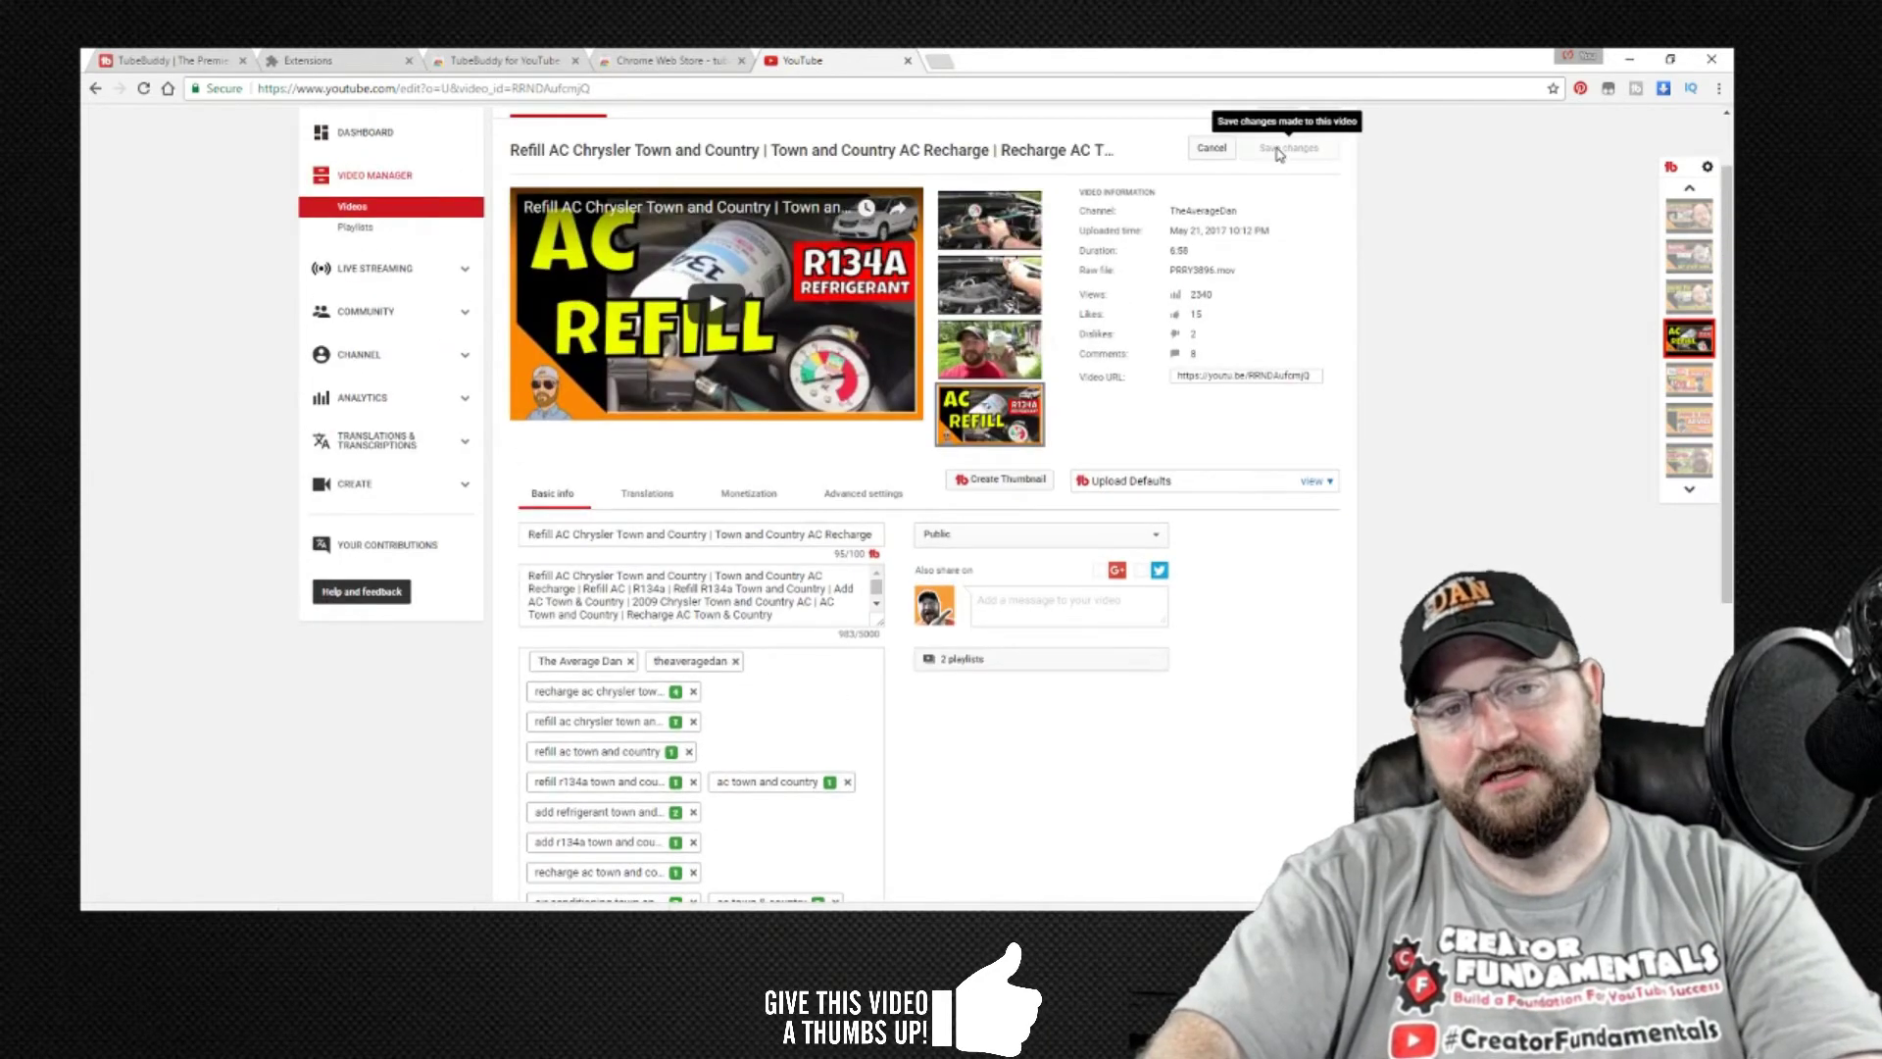
scroll(1084, 626, "down", 3)
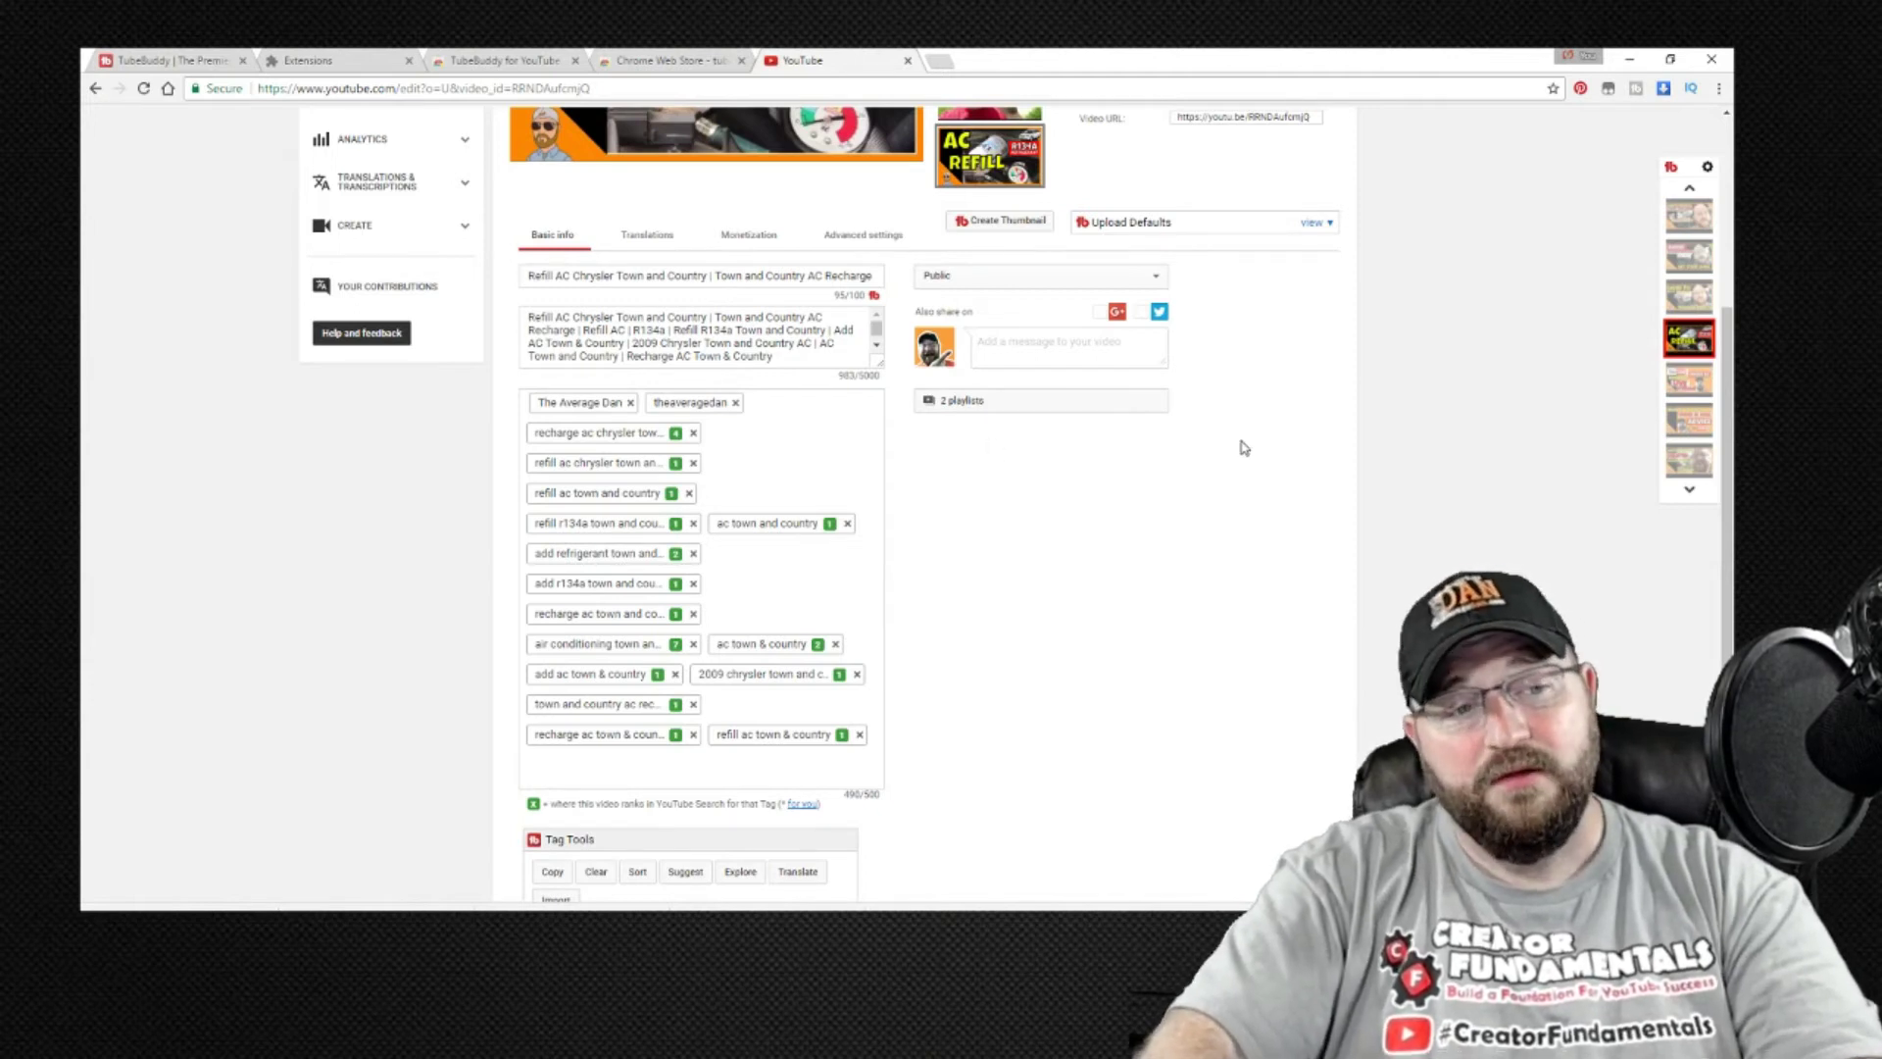
Resize the AC refill video's description box larger, then settle it at a moderate height above the tags.
scroll(1316, 439, "up", 1)
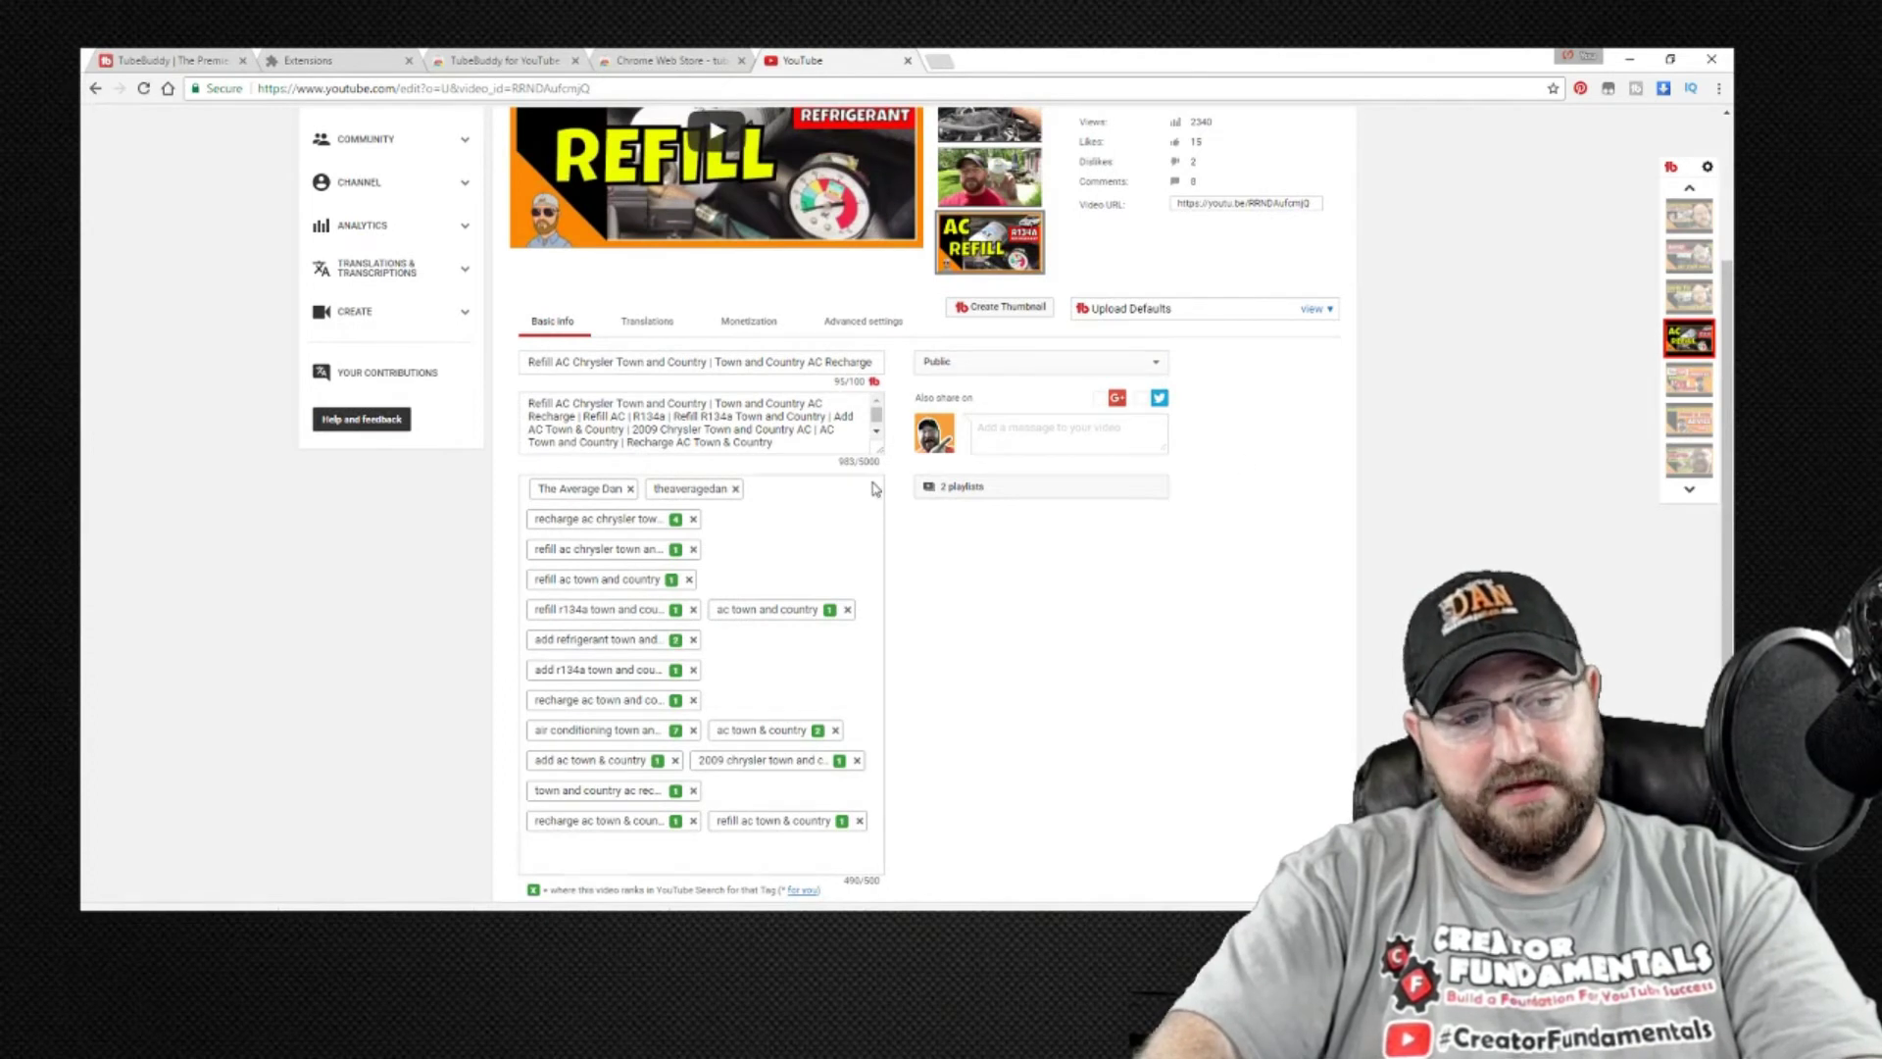
left_click_drag(880, 453, 881, 730)
scroll(749, 486, "up", 2)
scroll(768, 529, "down", 3)
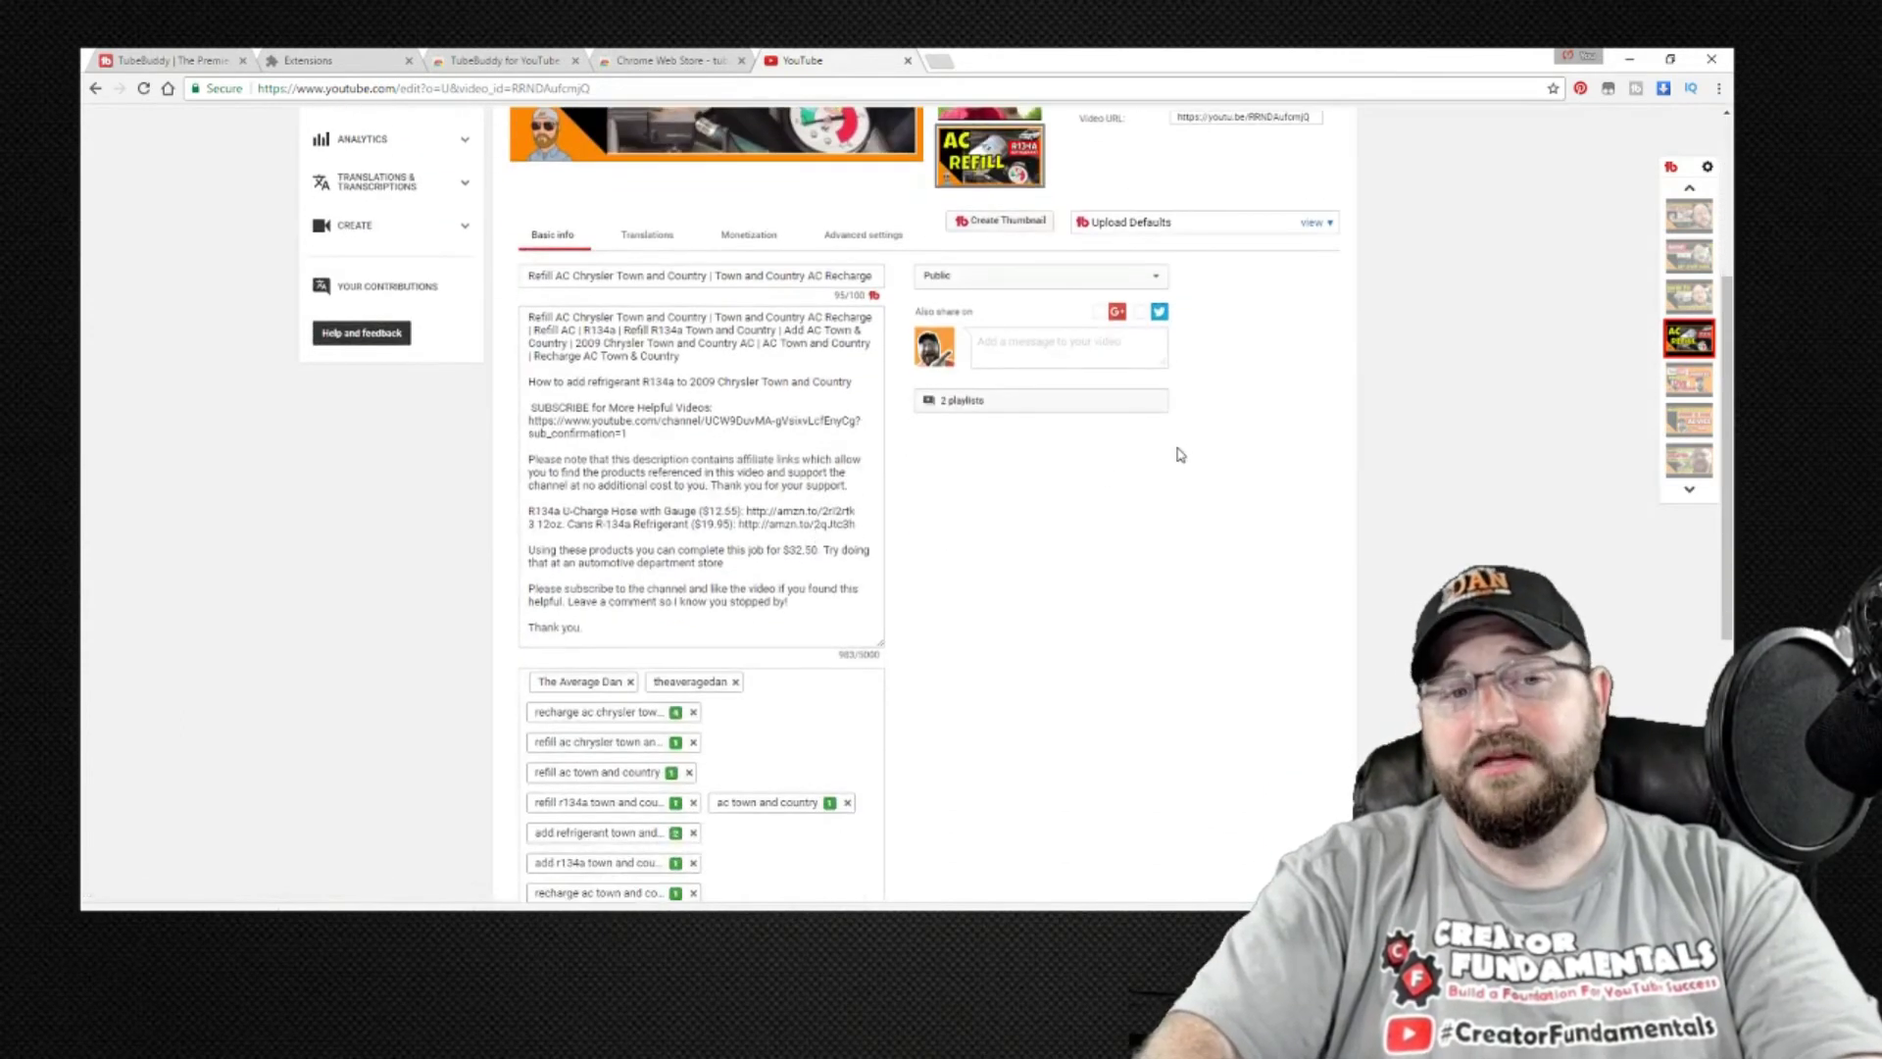
left_click_drag(882, 646, 882, 510)
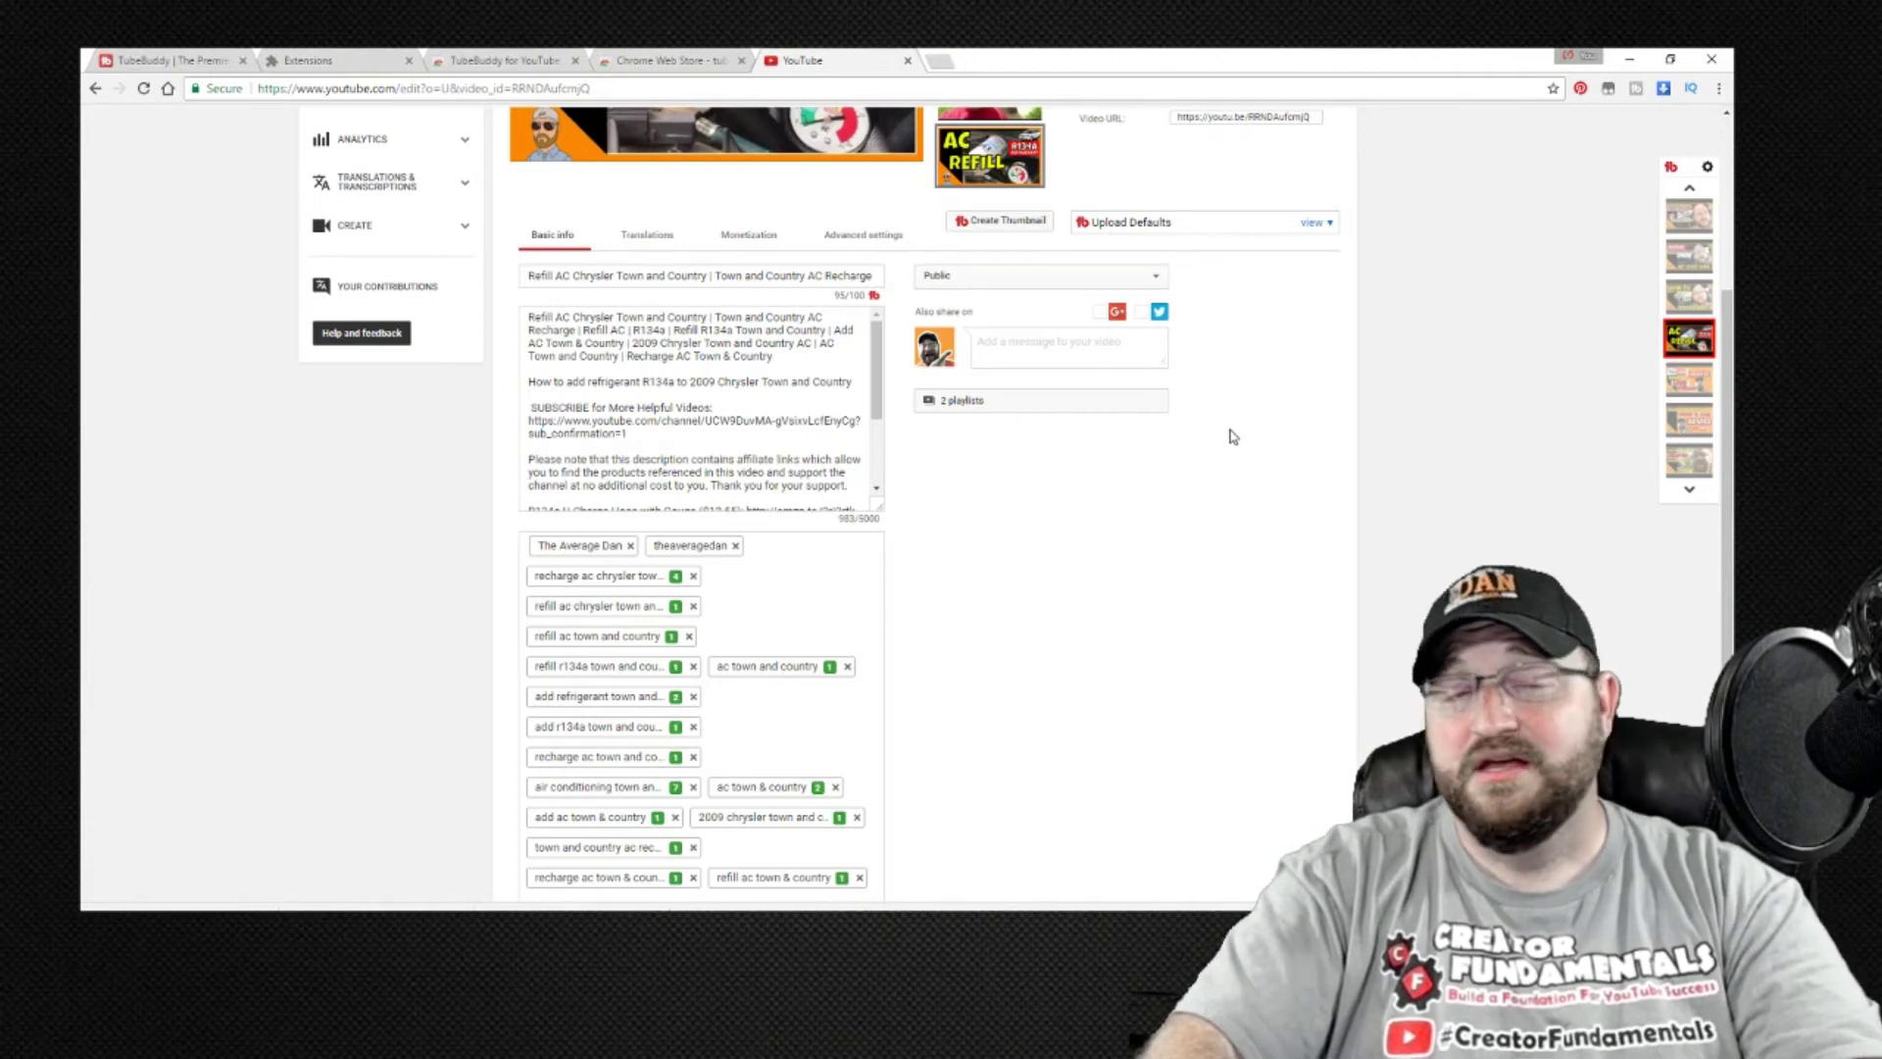
scroll(1233, 435, "up", 1)
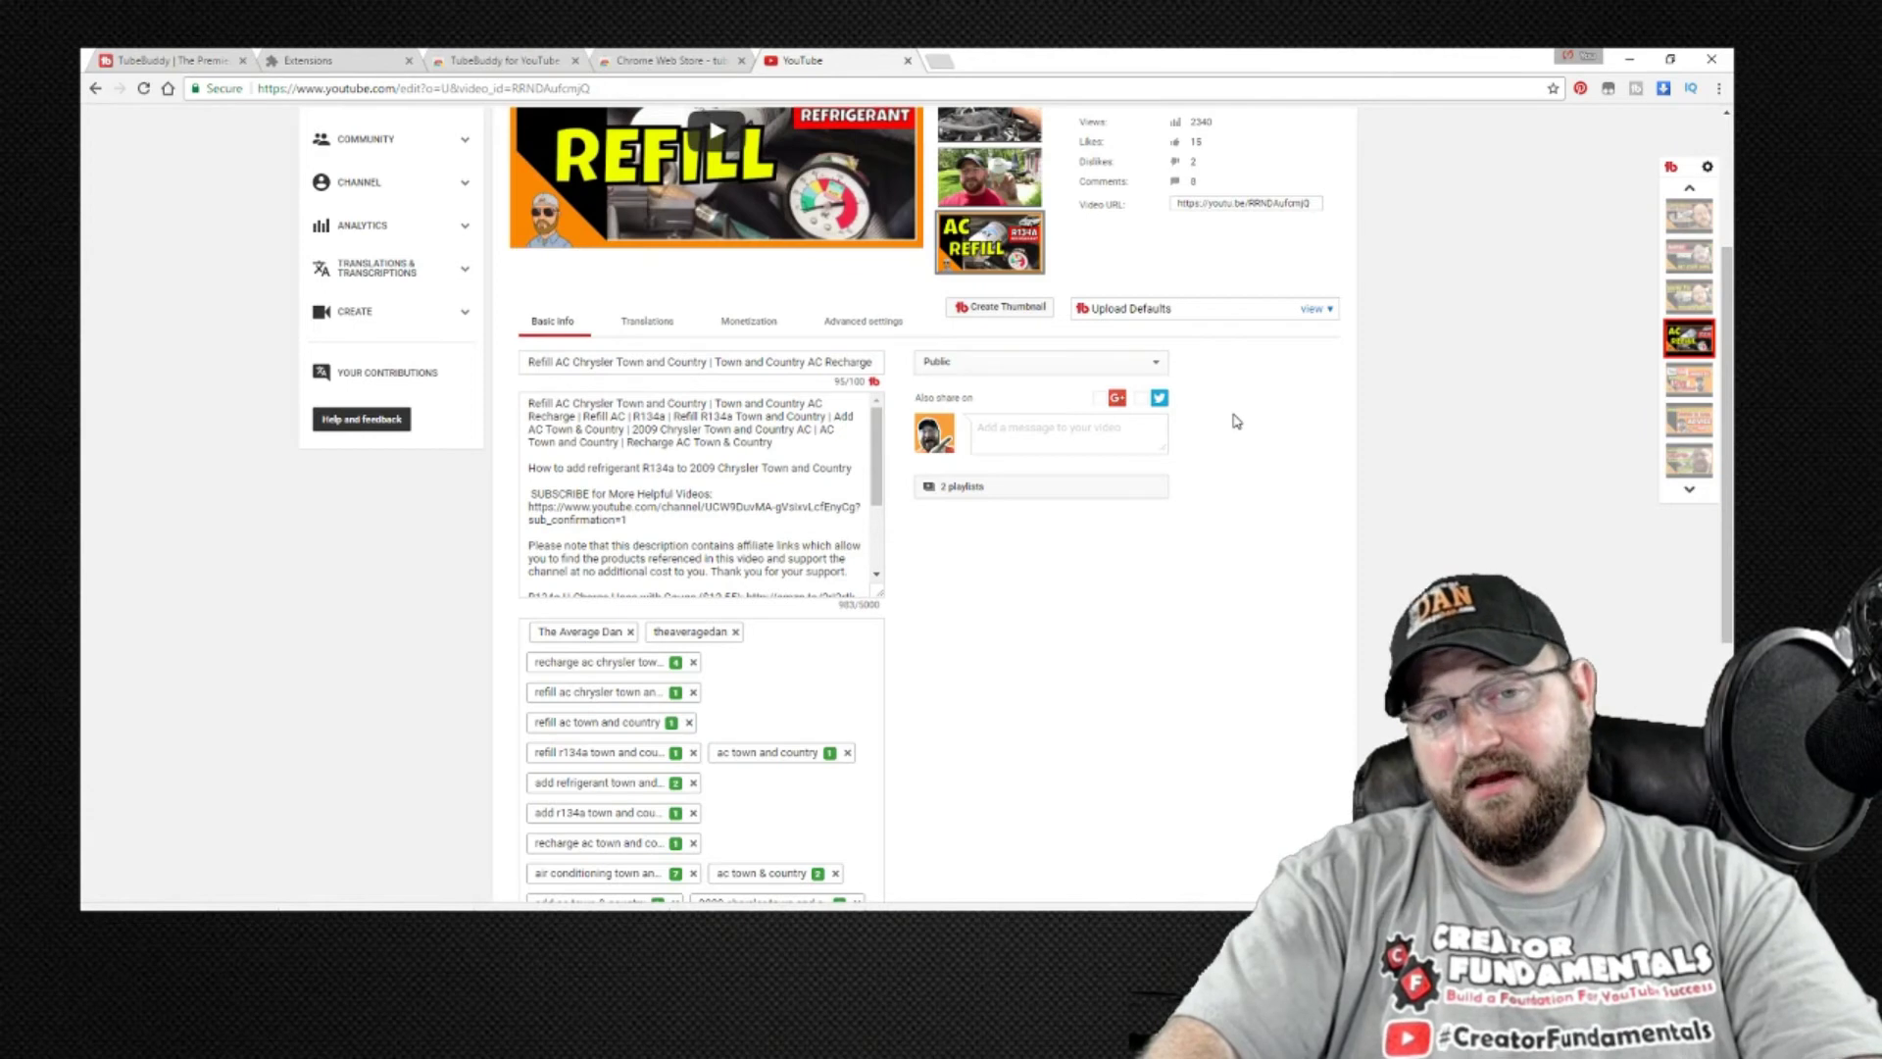
scroll(1235, 419, "up", 1)
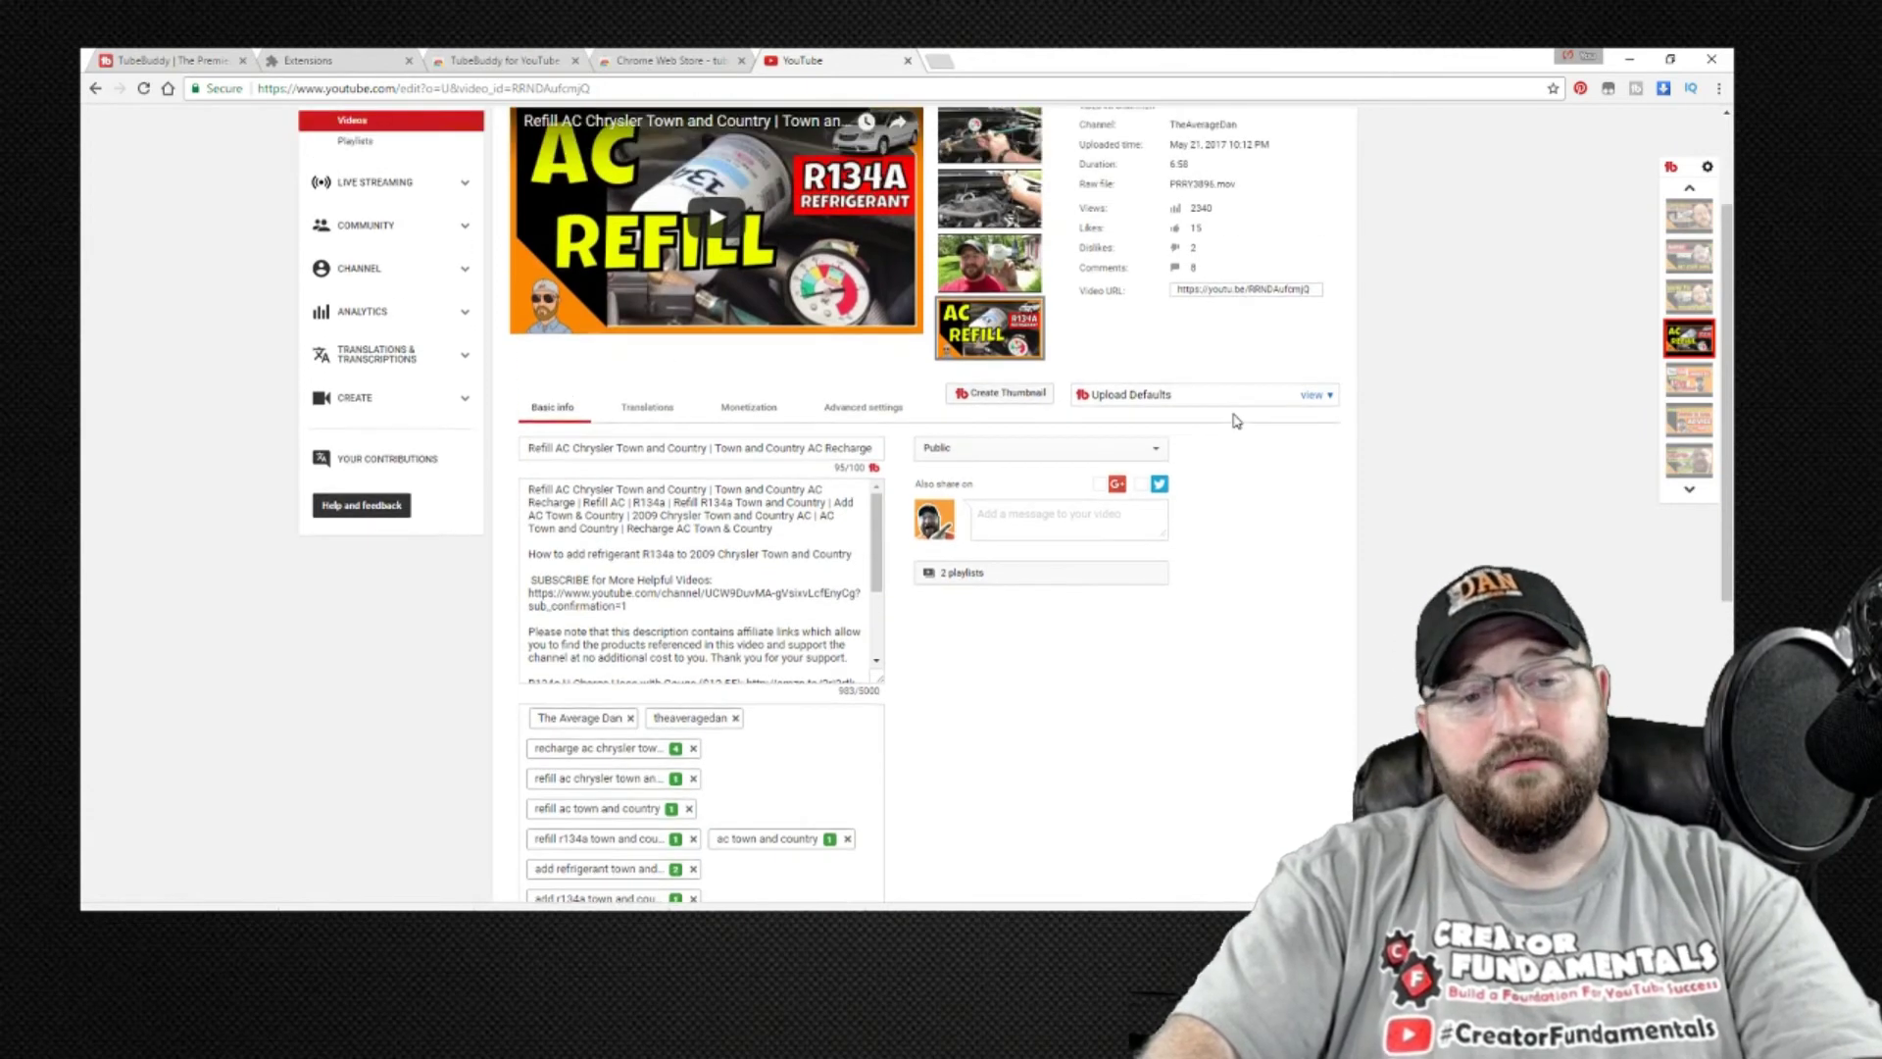